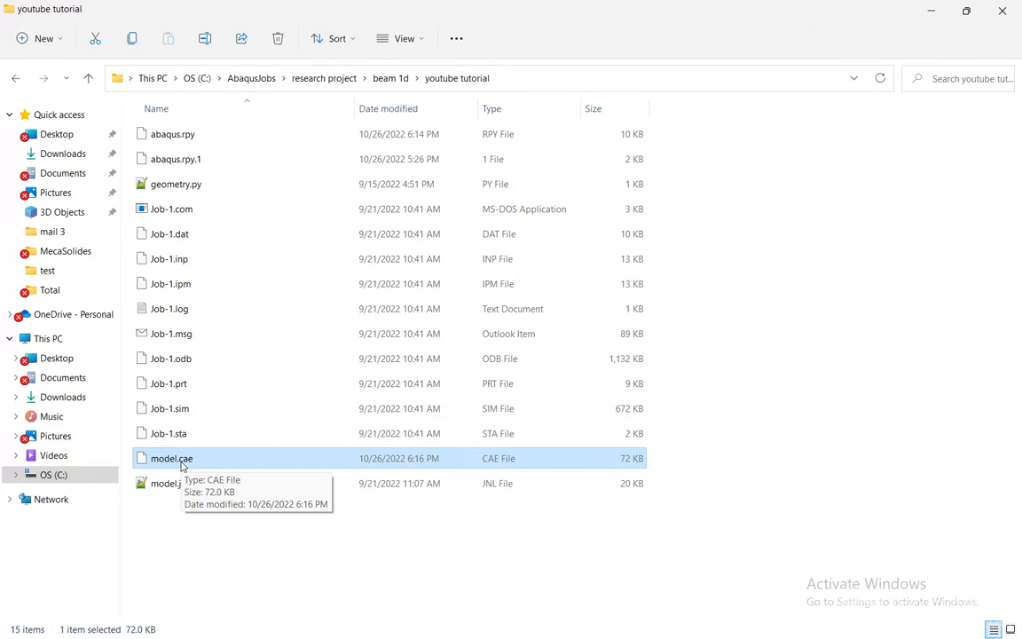
- Open model.cae and display the Job-1 results as a contour plot on the deformed beam
double_click(181, 465)
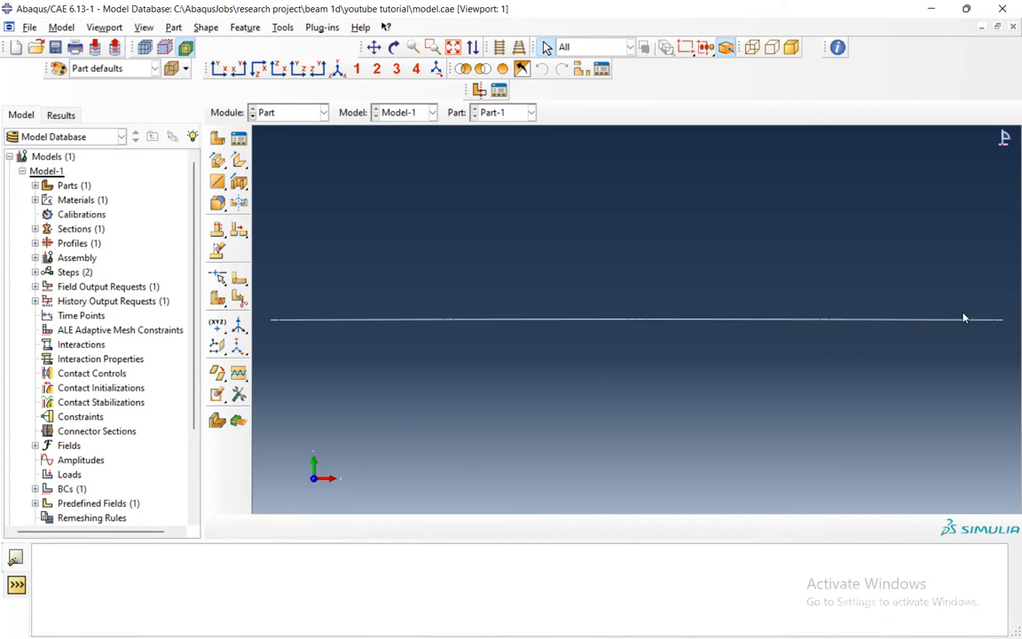
left_click(288, 111)
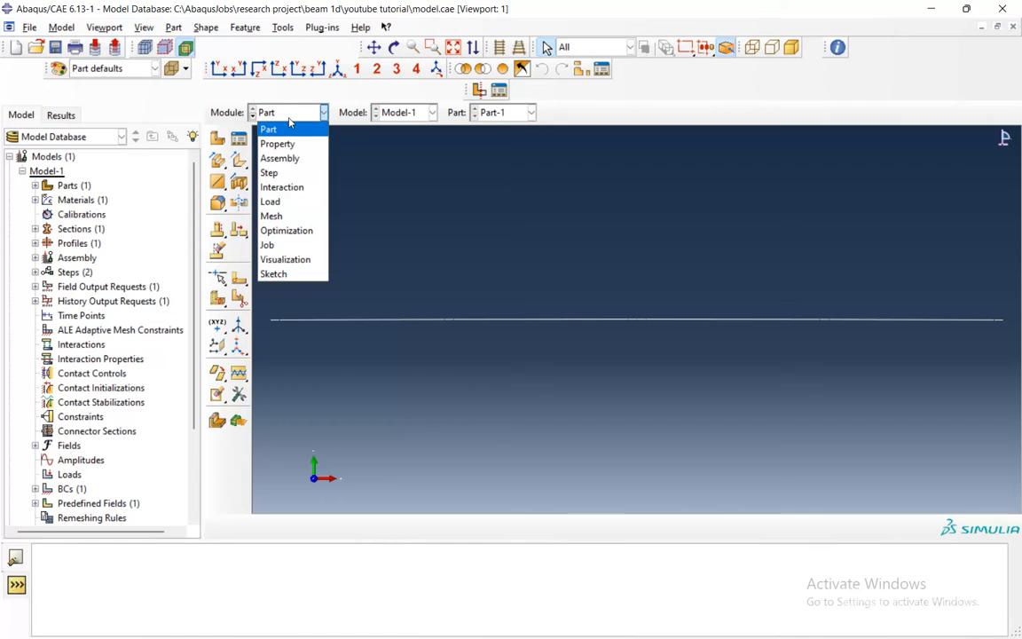
left_click(284, 244)
left_click(220, 117)
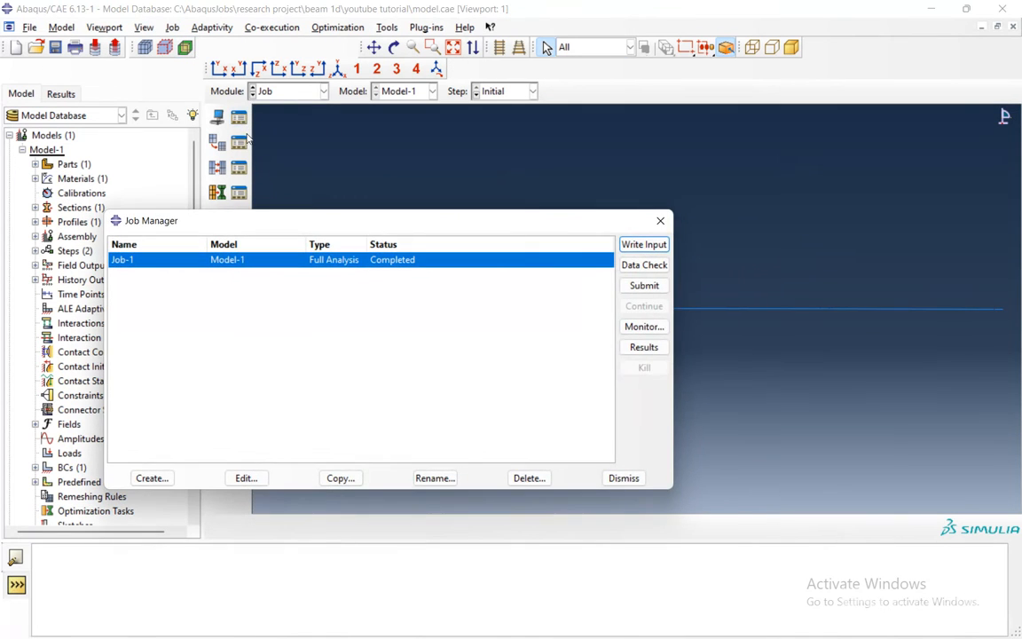
left_click(643, 347)
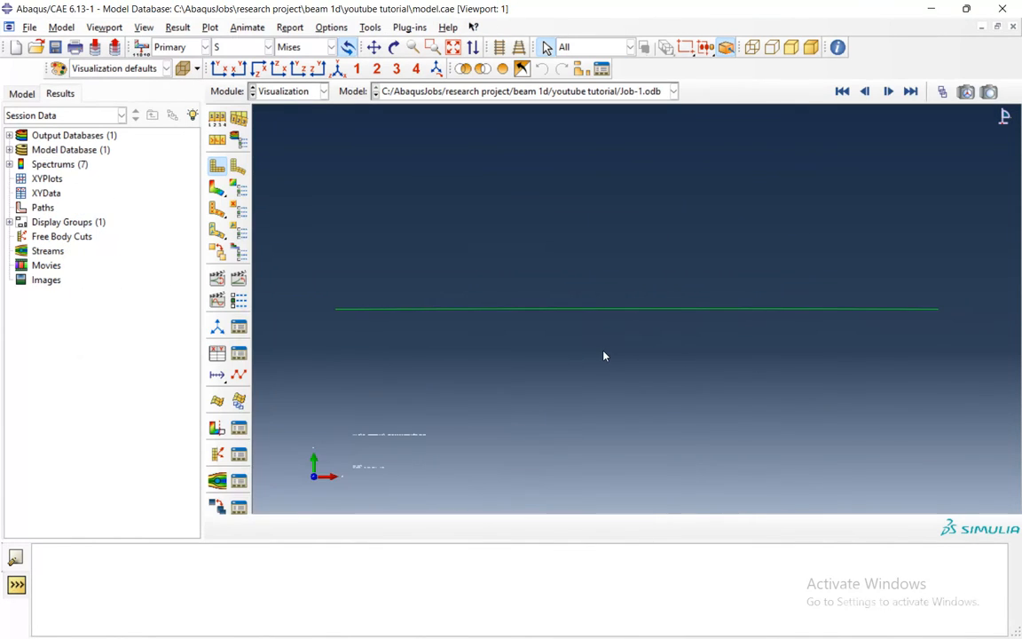
left_click(217, 188)
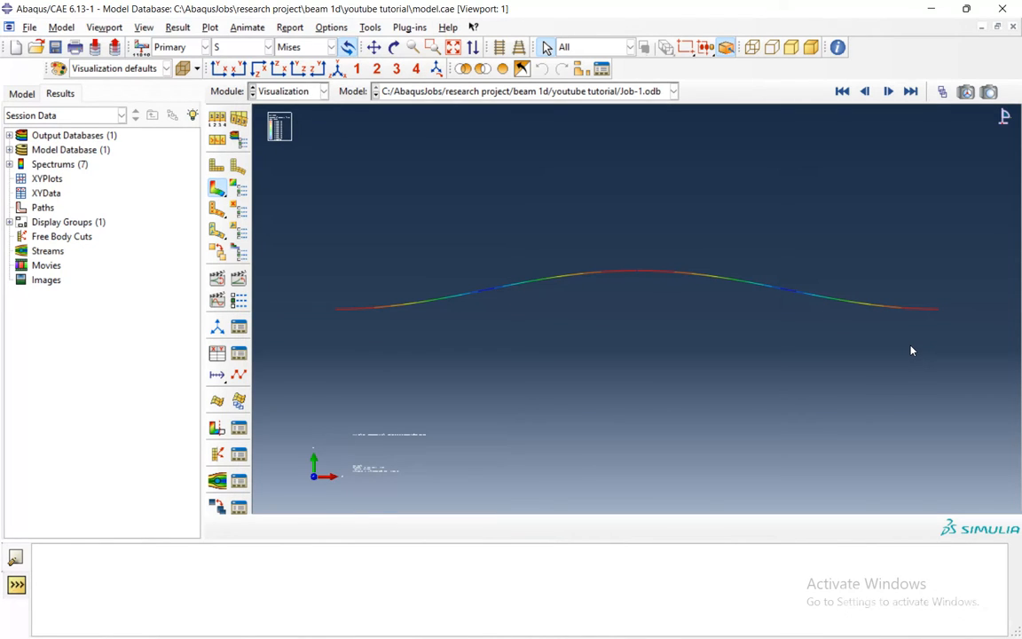
- Set the viewport annotation font size to 48 points for the triad, legend, title block and state block
left_click(104, 27)
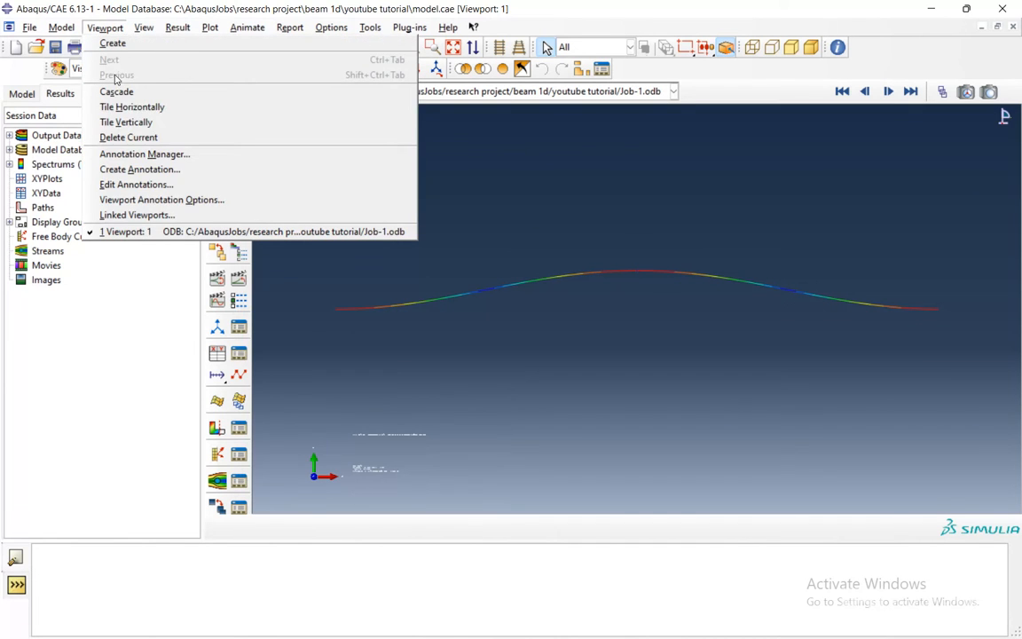
left_click(144, 199)
left_click(153, 107)
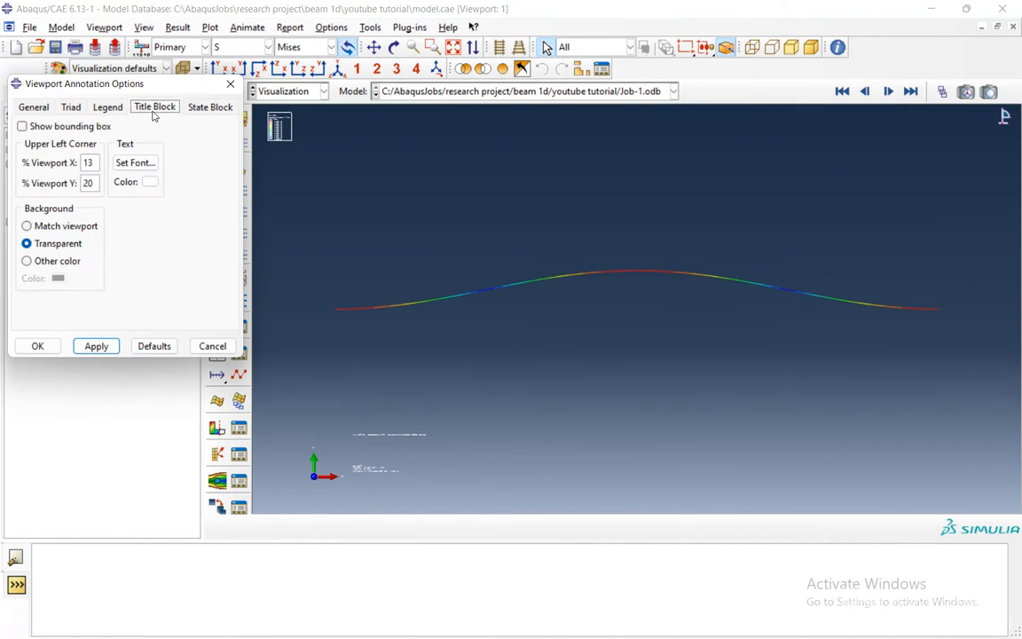
left_click(135, 163)
left_click(387, 391)
left_click(387, 405)
left_click(399, 434)
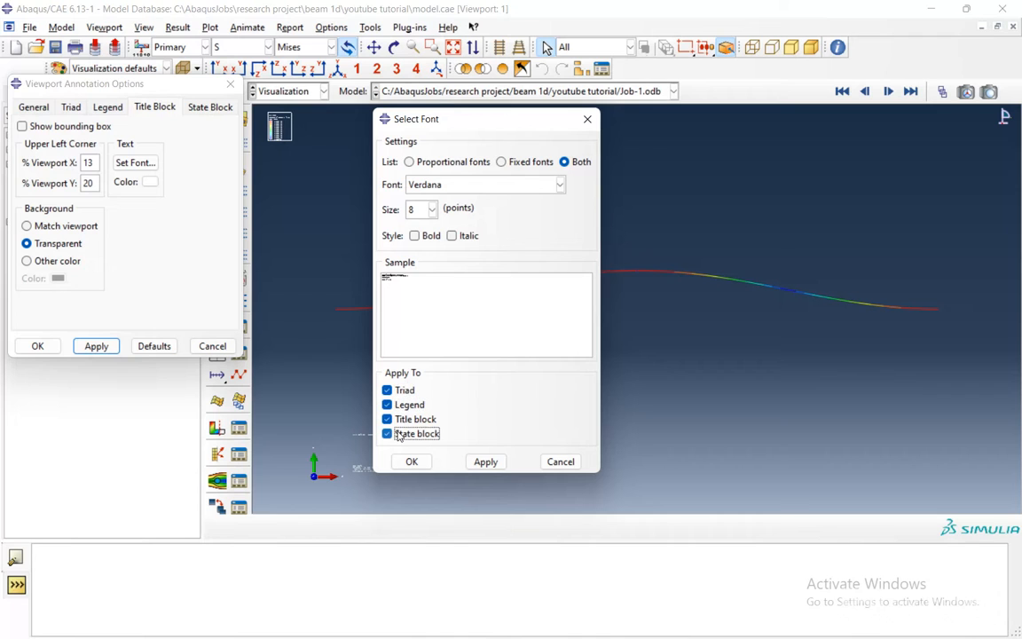
left_click(430, 209)
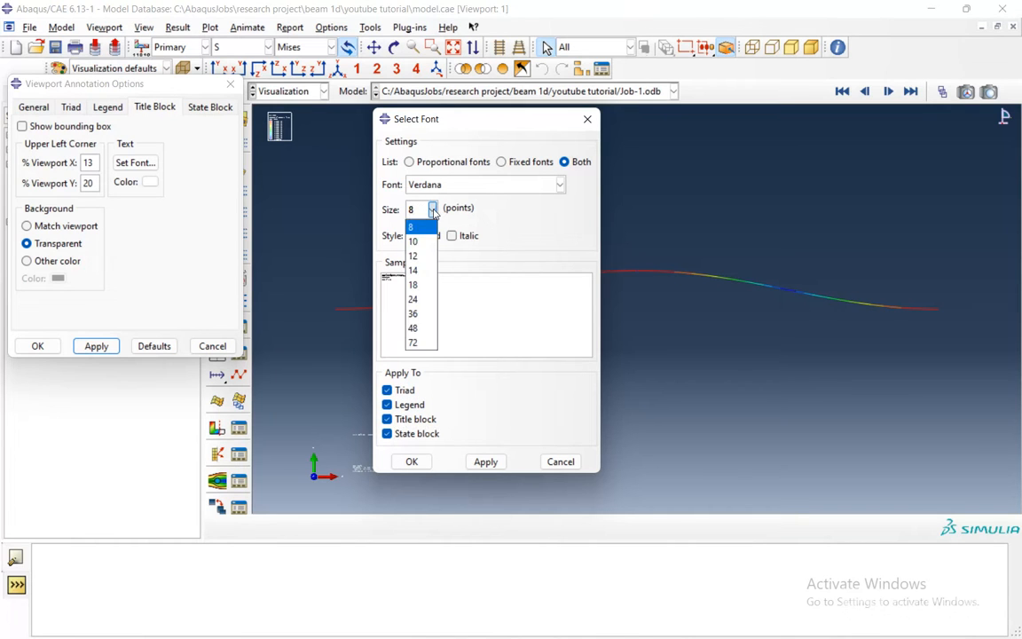
left_click(414, 328)
left_click(412, 461)
left_click(37, 346)
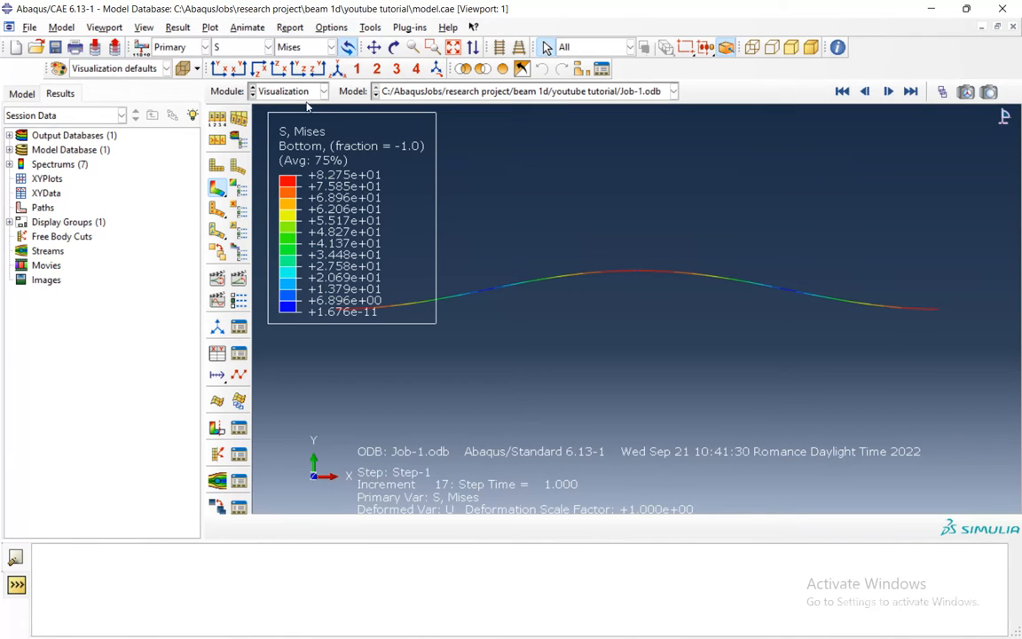
- Switch to the Mesh module and turn on node labels in the assembly display options
left_click(319, 94)
left_click(289, 195)
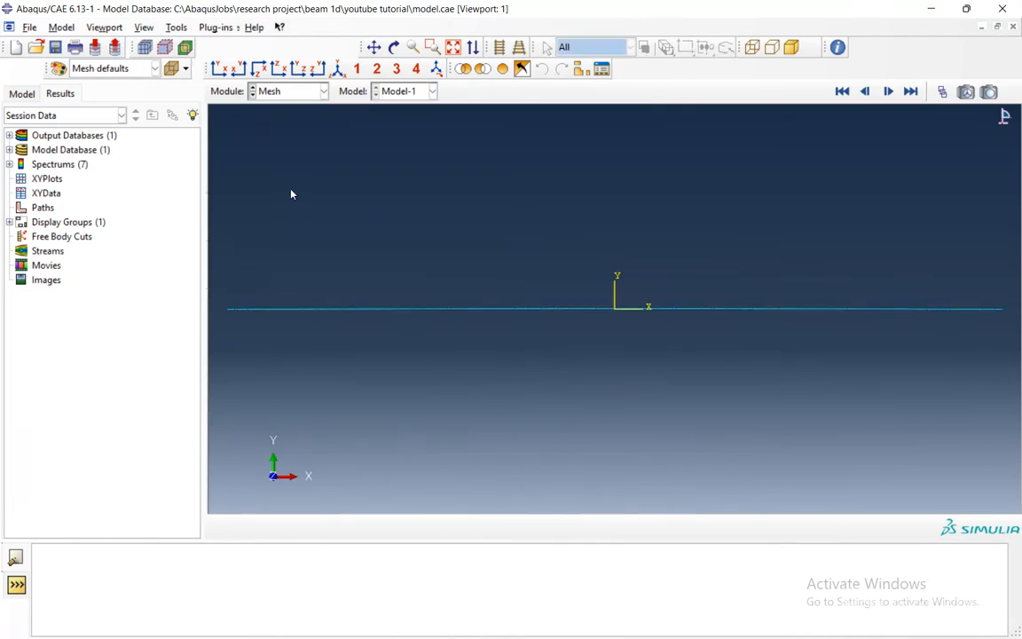
left_click(143, 27)
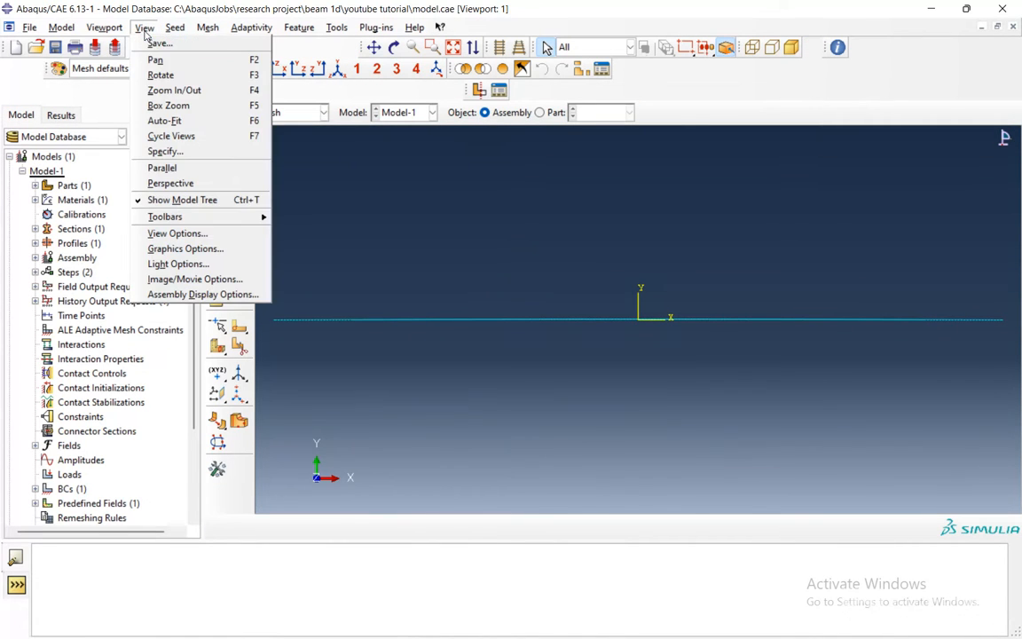
left_click(184, 293)
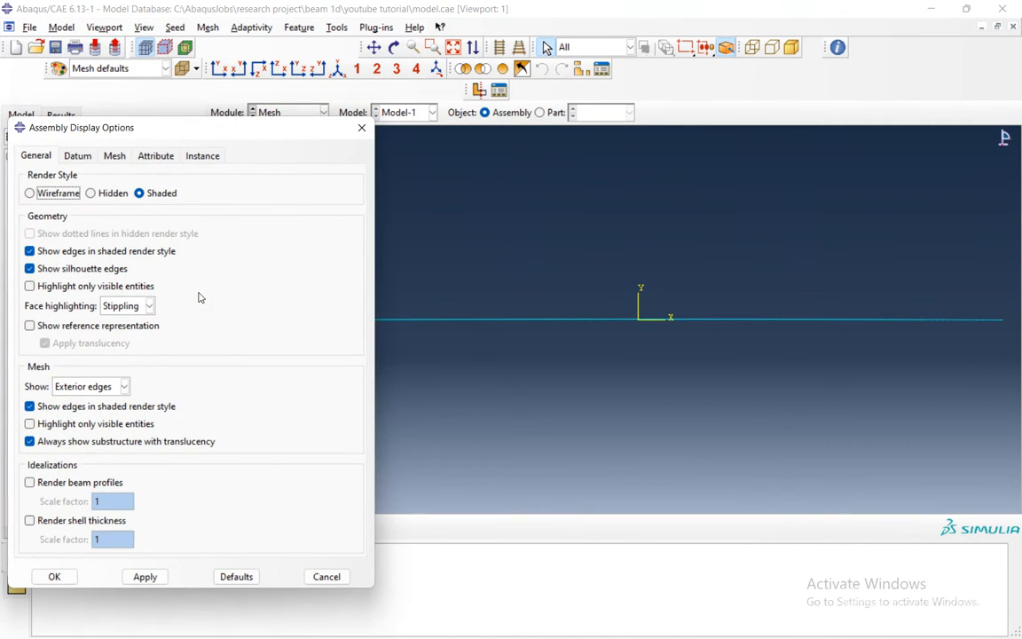
left_click(112, 157)
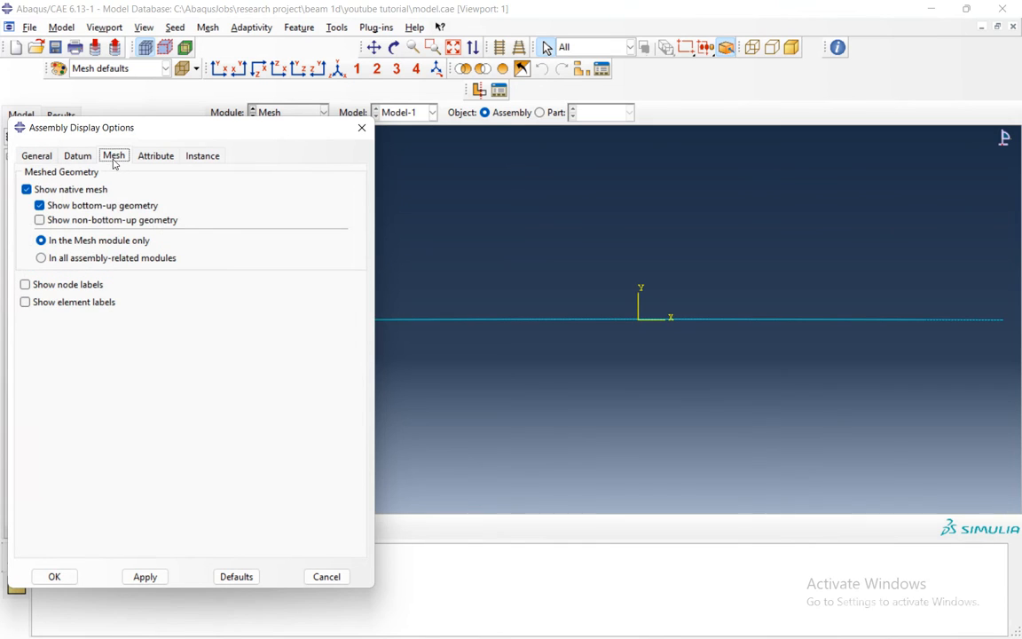
left_click(25, 284)
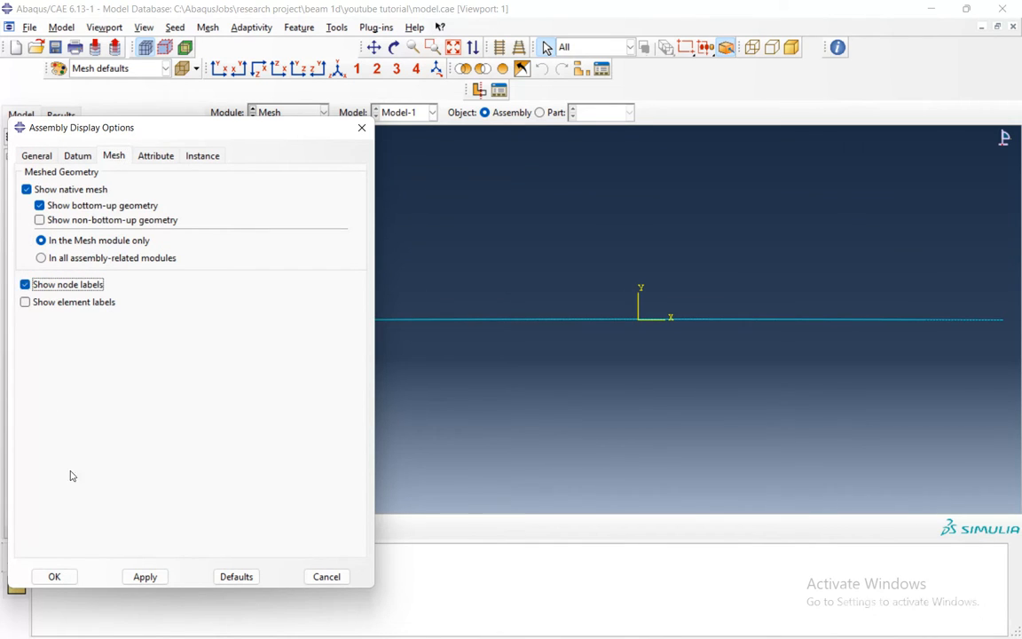
left_click(62, 581)
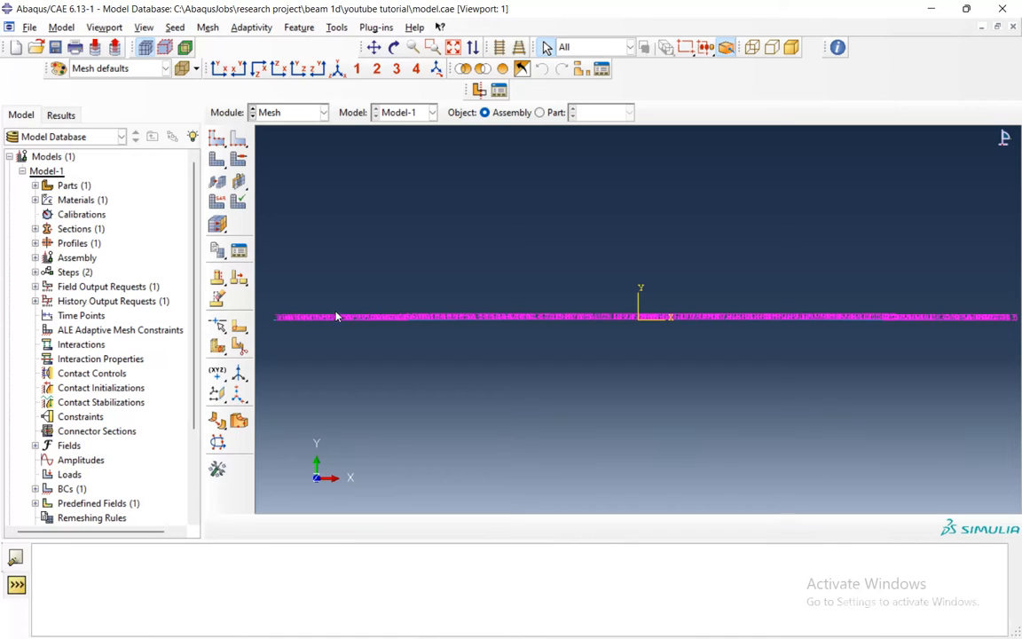
- Examine the node labels at the left end of the beam, then restore the full view
left_click(432, 47)
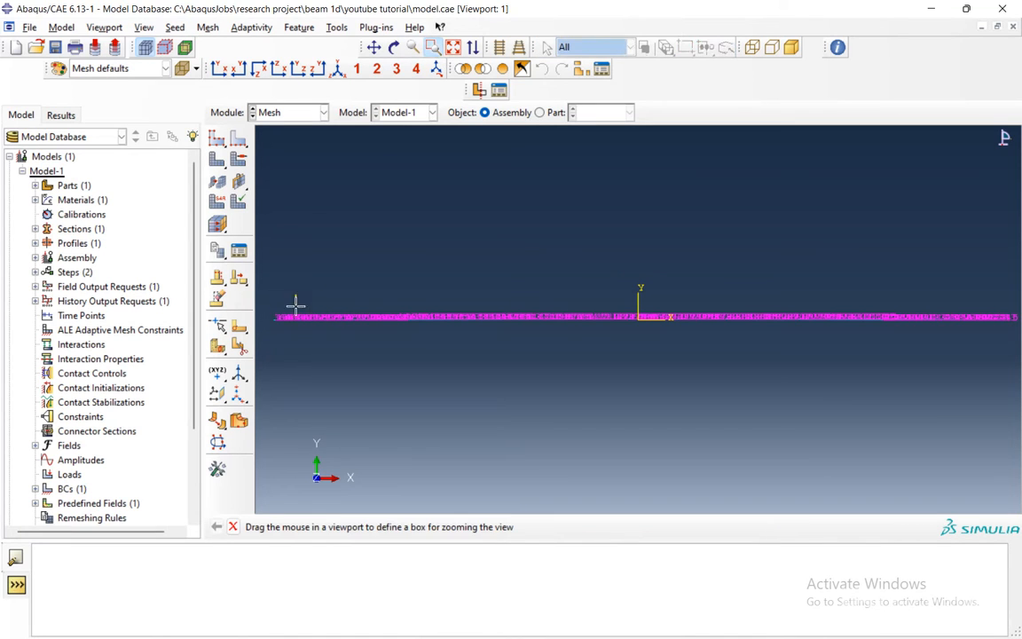
left_click_drag(295, 305, 269, 337)
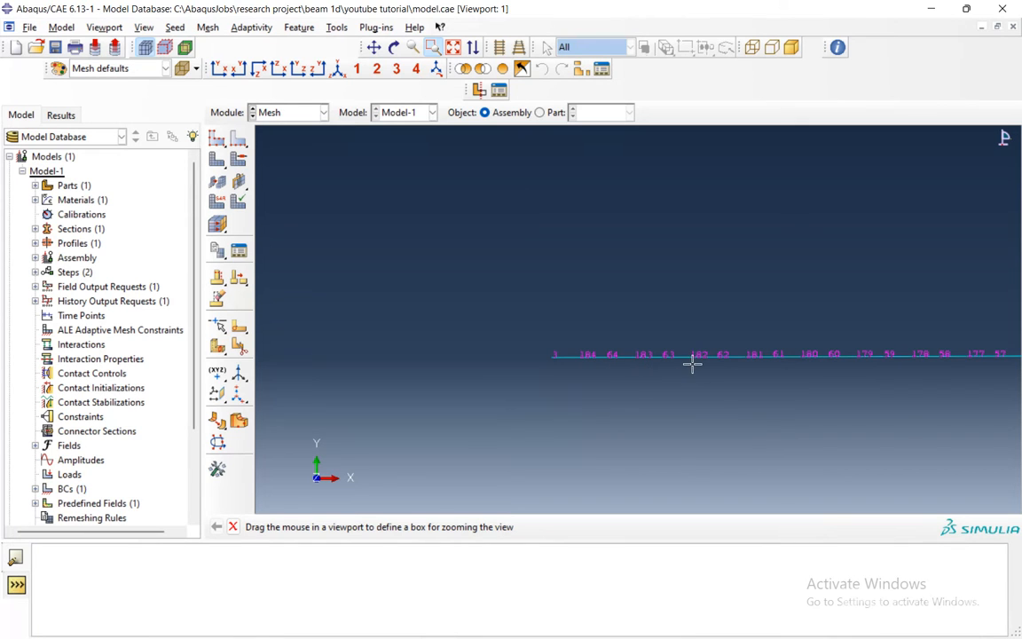
left_click(453, 47)
left_click(435, 48)
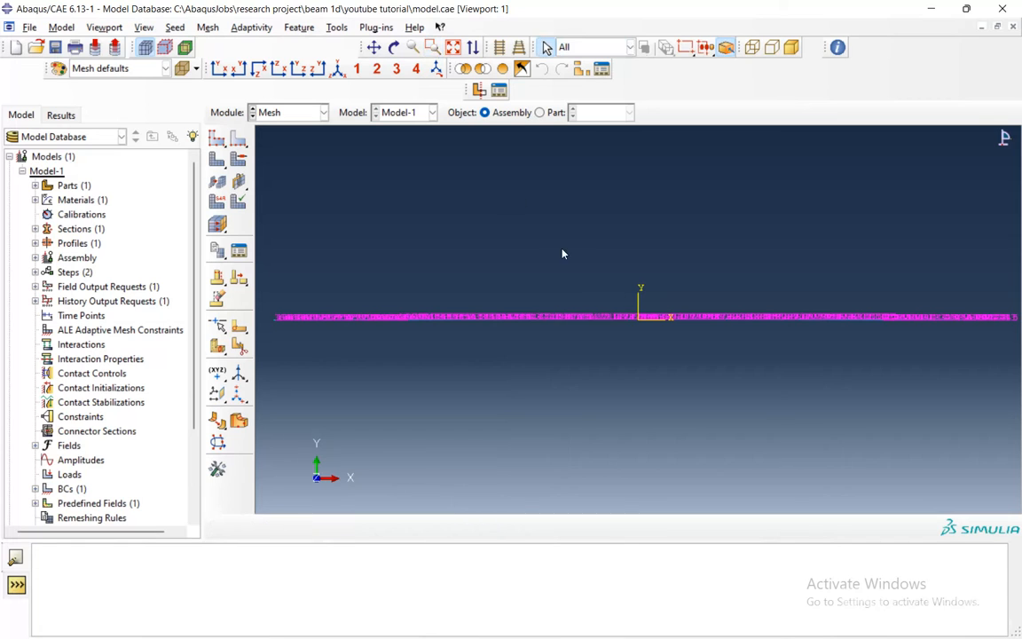
- Examine the node labels around the beam's midpoint and at its right end
left_click(432, 47)
left_click_drag(613, 283, 665, 350)
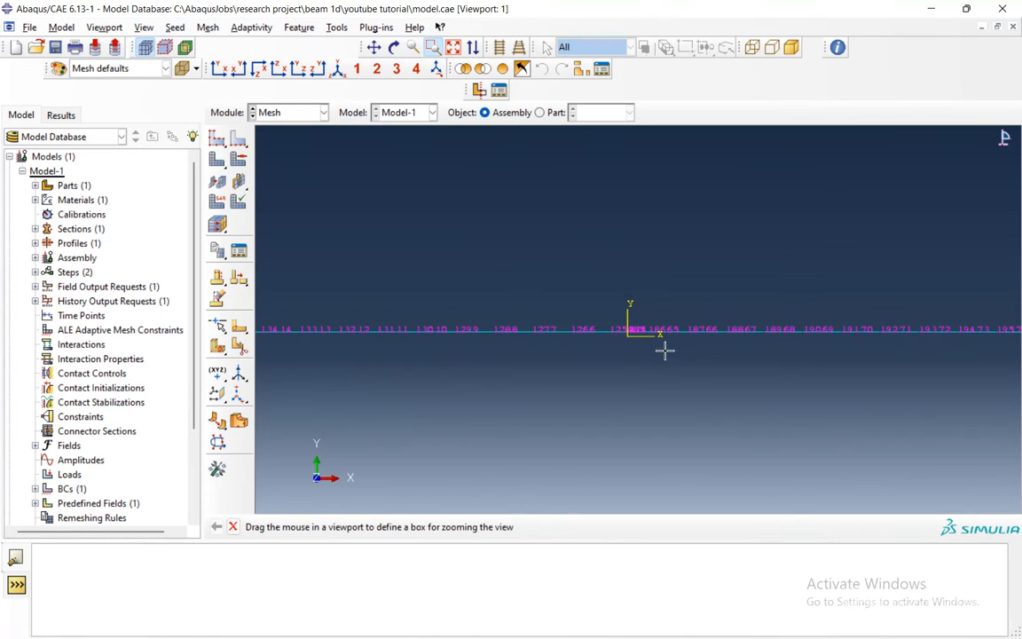
left_click_drag(563, 283, 659, 359)
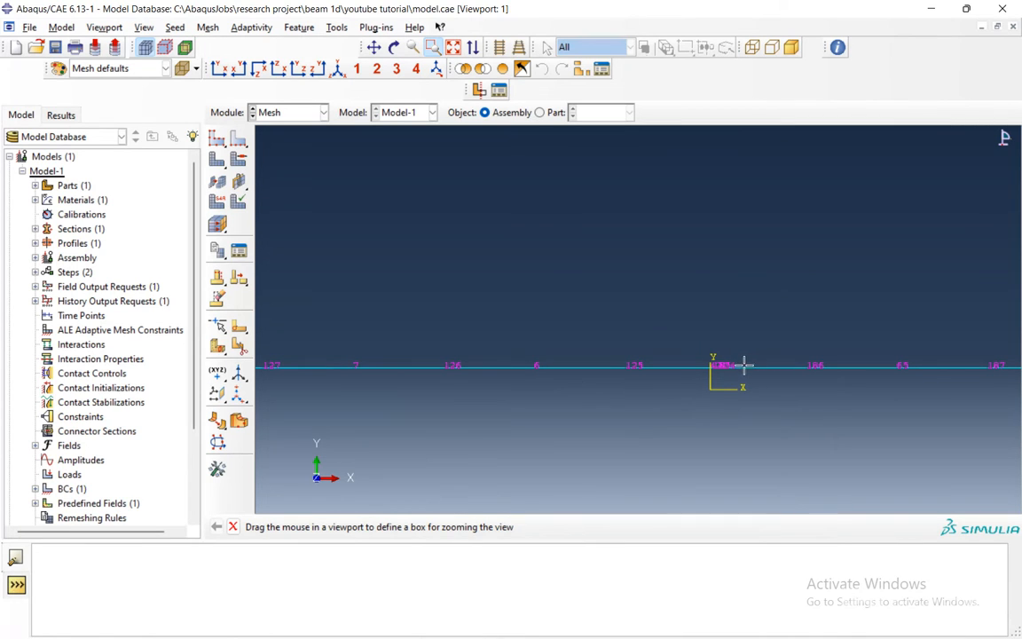
scroll(724, 362, "down", 5)
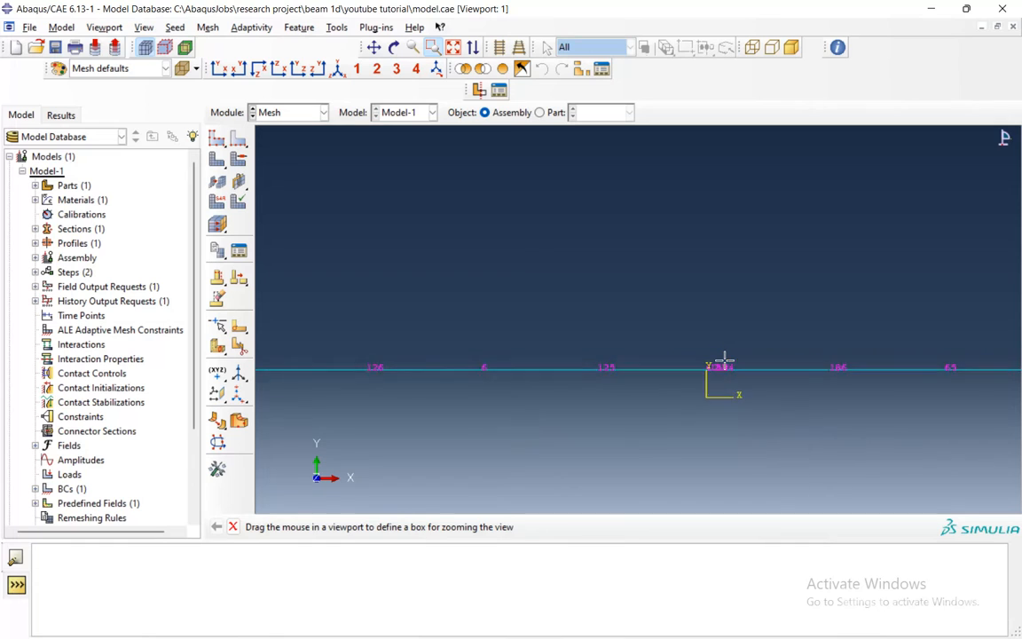
scroll(704, 377, "down", 4)
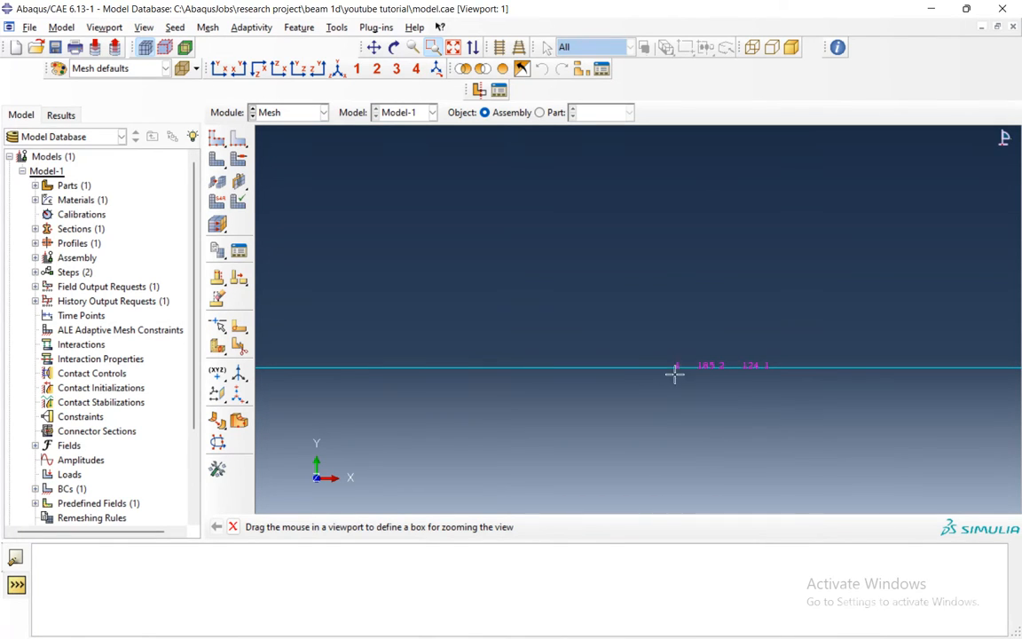
scroll(684, 371, "down", 2)
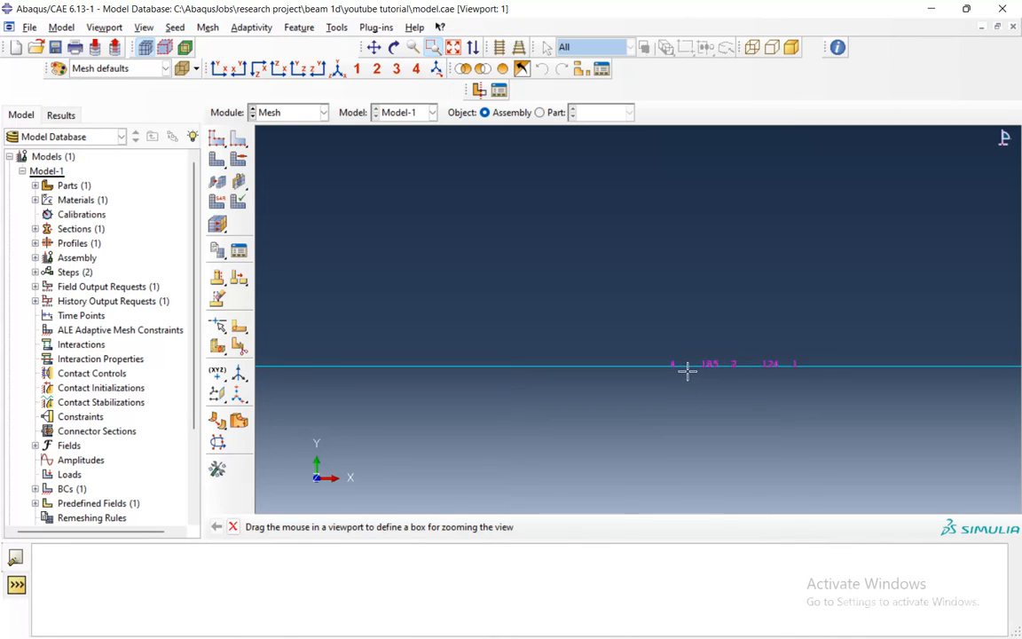
scroll(674, 359, "up", 3)
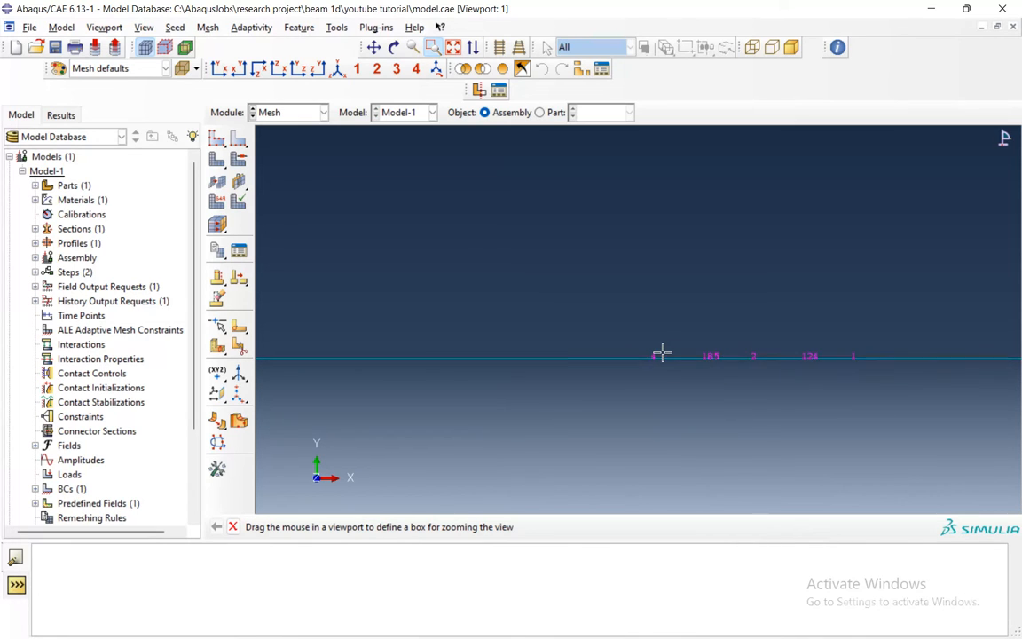
scroll(661, 352, "up", 3)
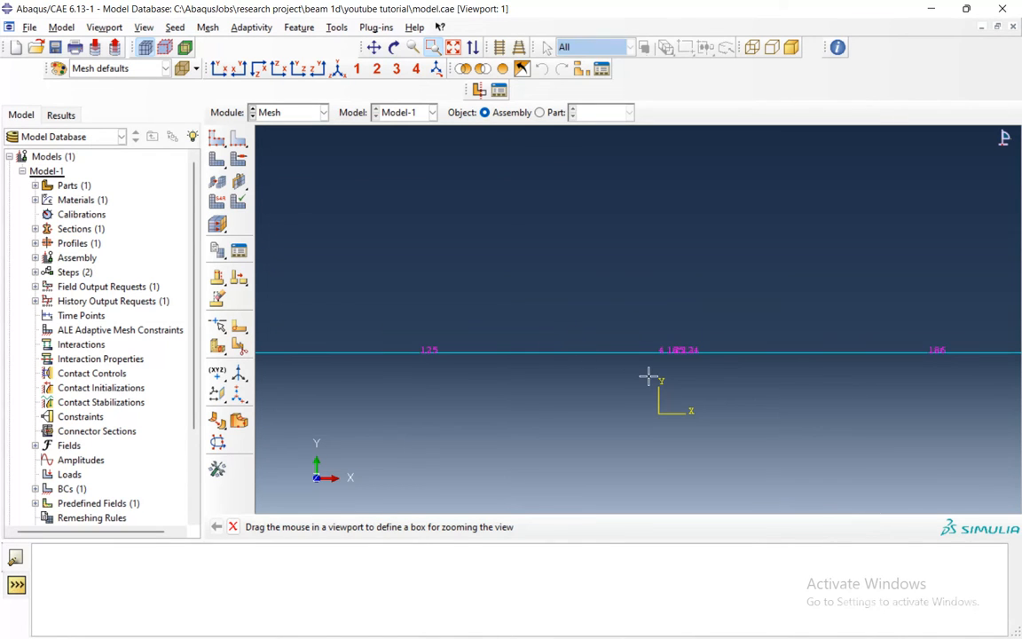
scroll(538, 348, "up", 2)
scroll(987, 388, "down", 3)
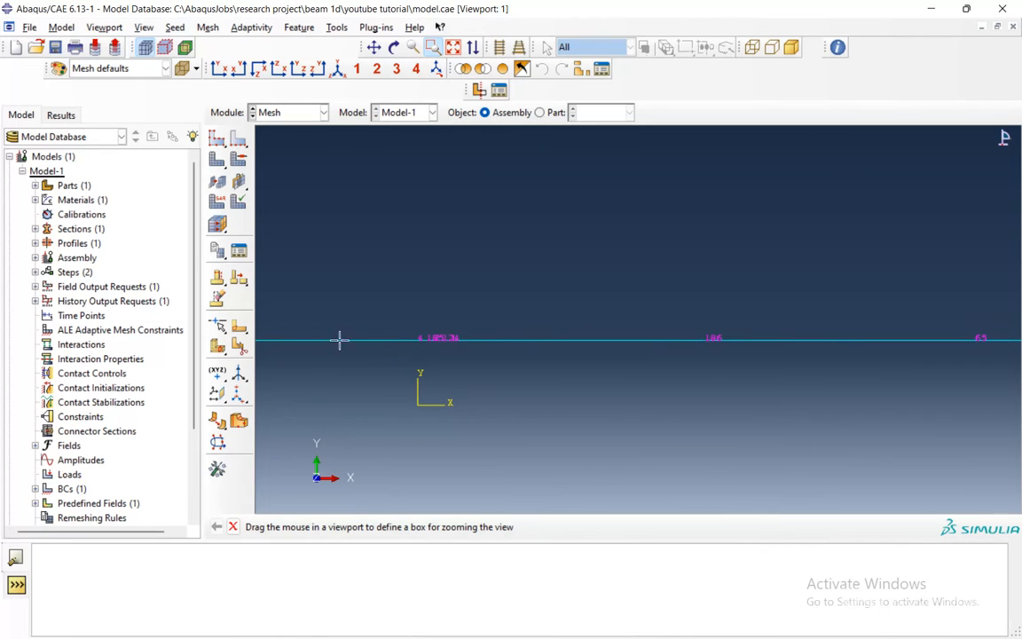
scroll(316, 340, "up", 3)
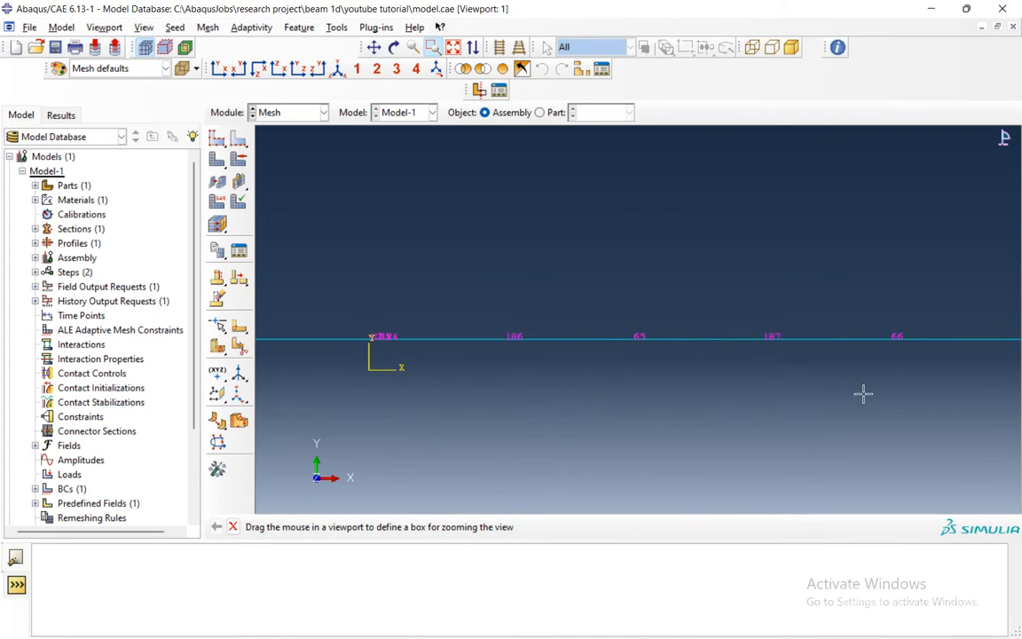
scroll(554, 353, "up", 2)
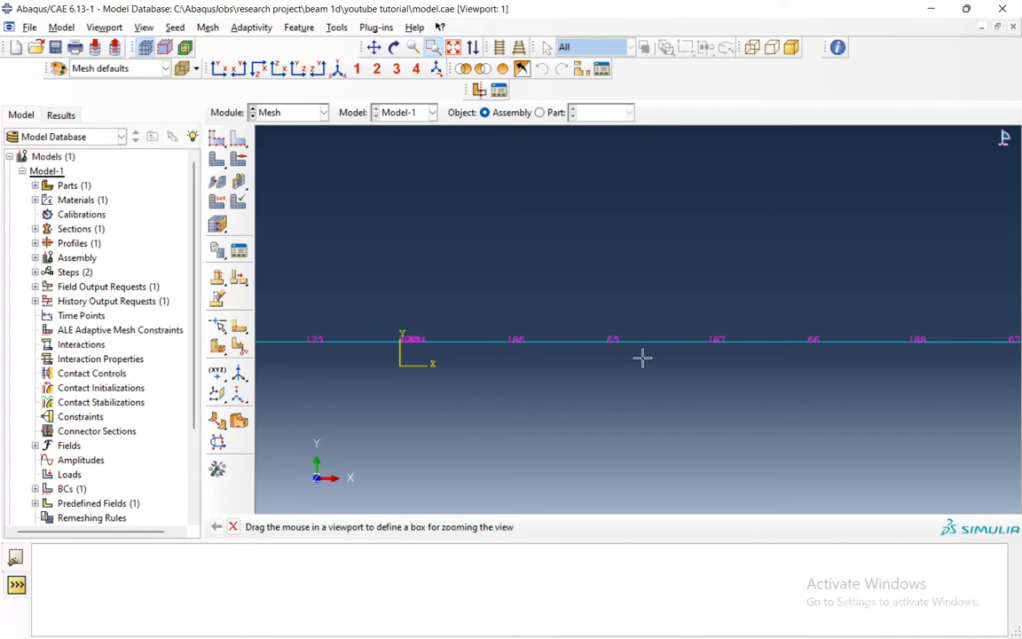
left_click(452, 47)
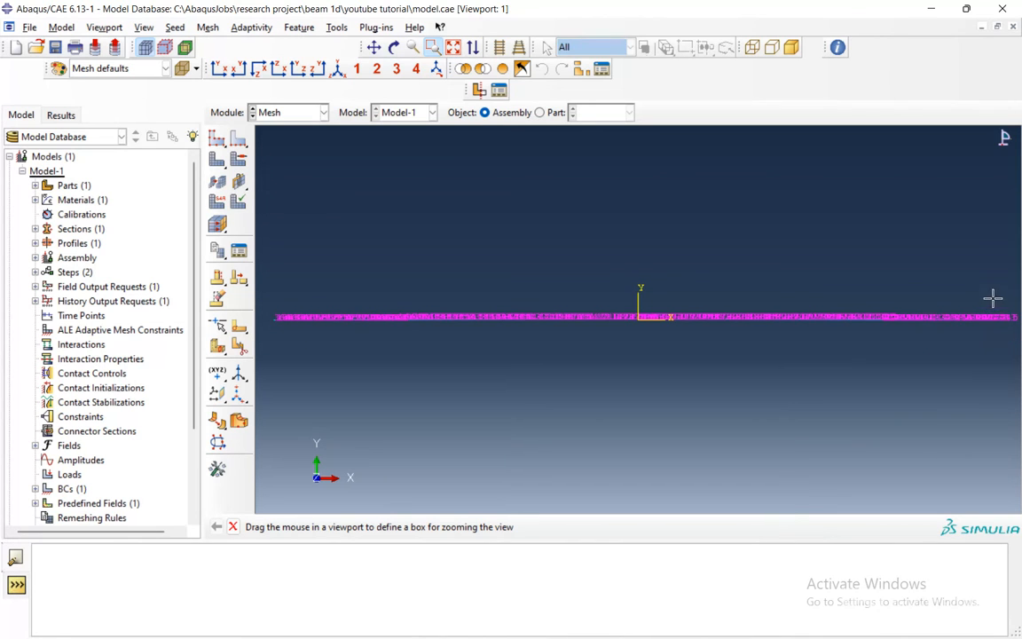
left_click_drag(885, 261, 918, 300)
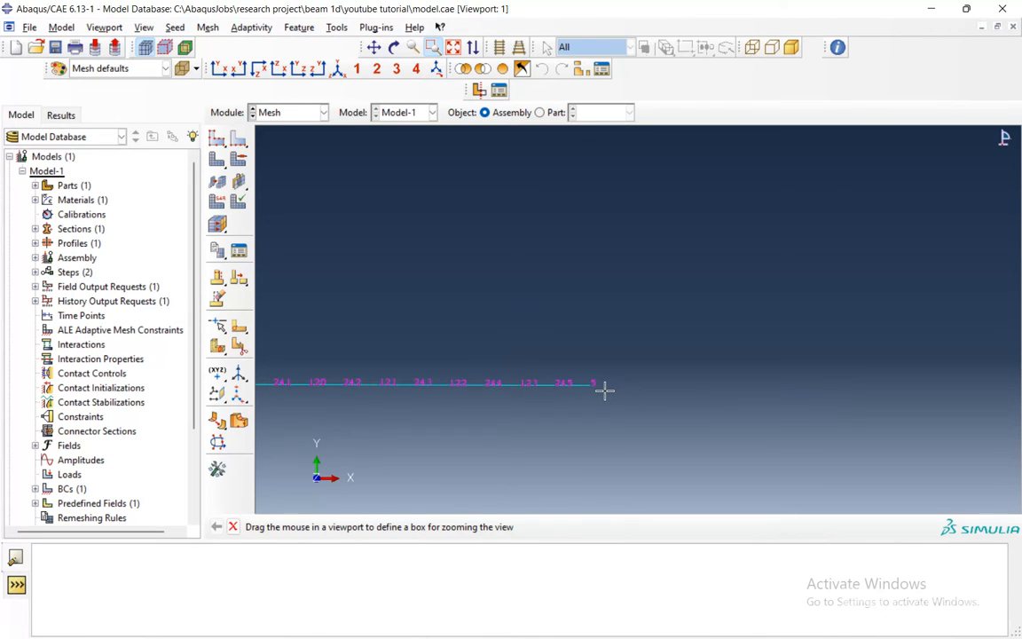
- Switch to the Job module and reopen the results of Job-1
left_click(270, 112)
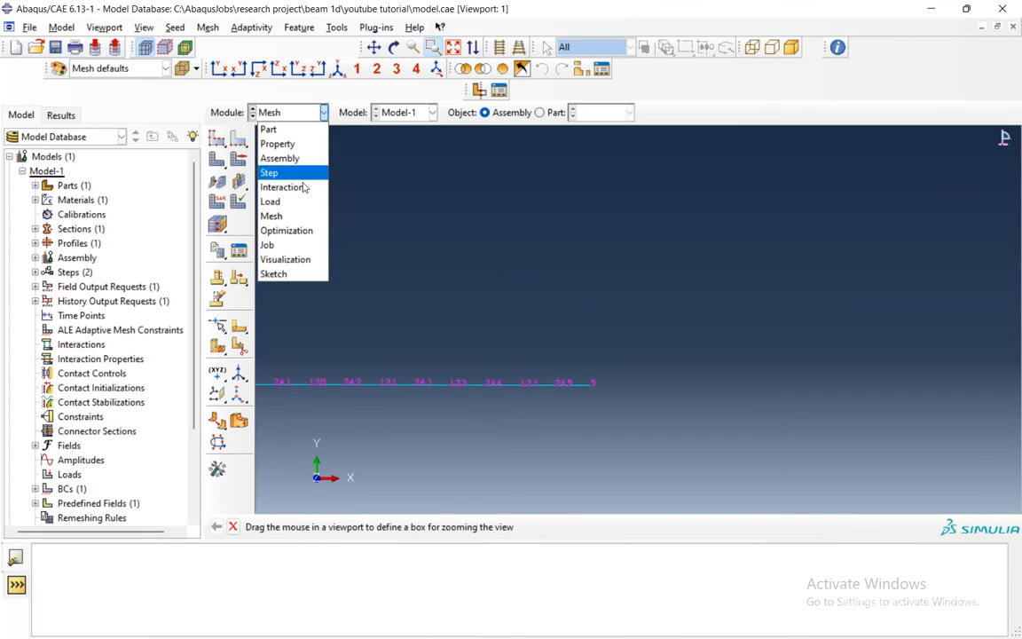
left_click(299, 245)
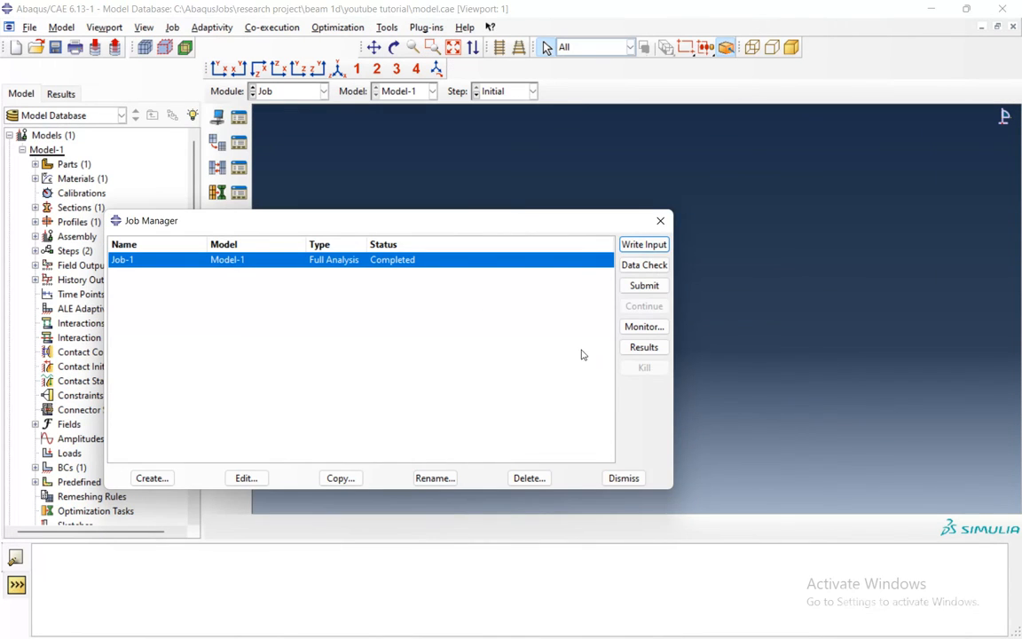
left_click(631, 351)
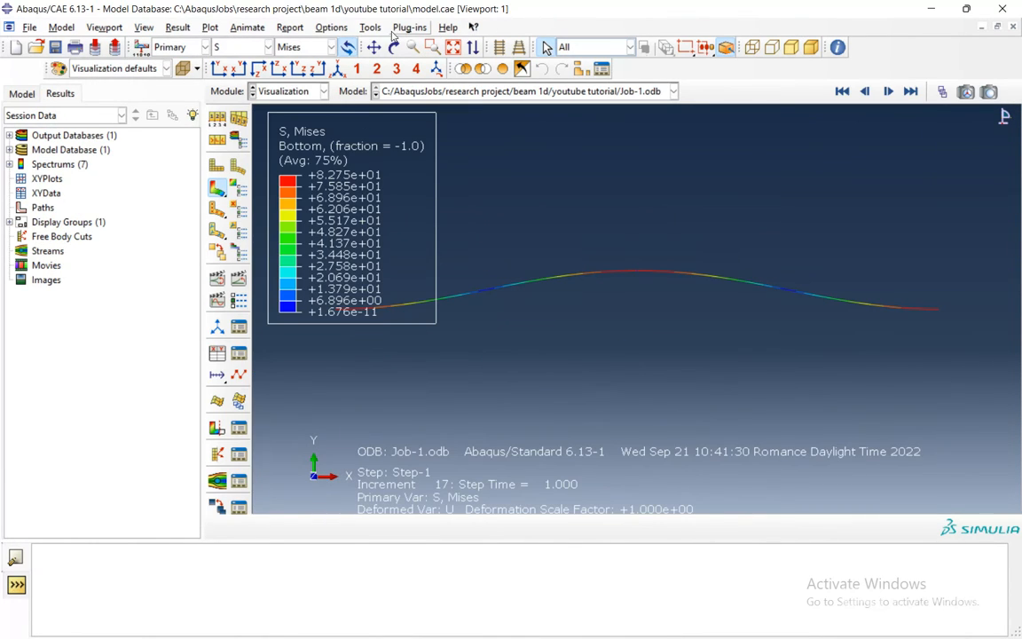
- Create a node list path on PART-1-1 with the node labels 3, 184:125:-1, 4, 65:123:1, 5
left_click(378, 32)
mouse_move(384, 134)
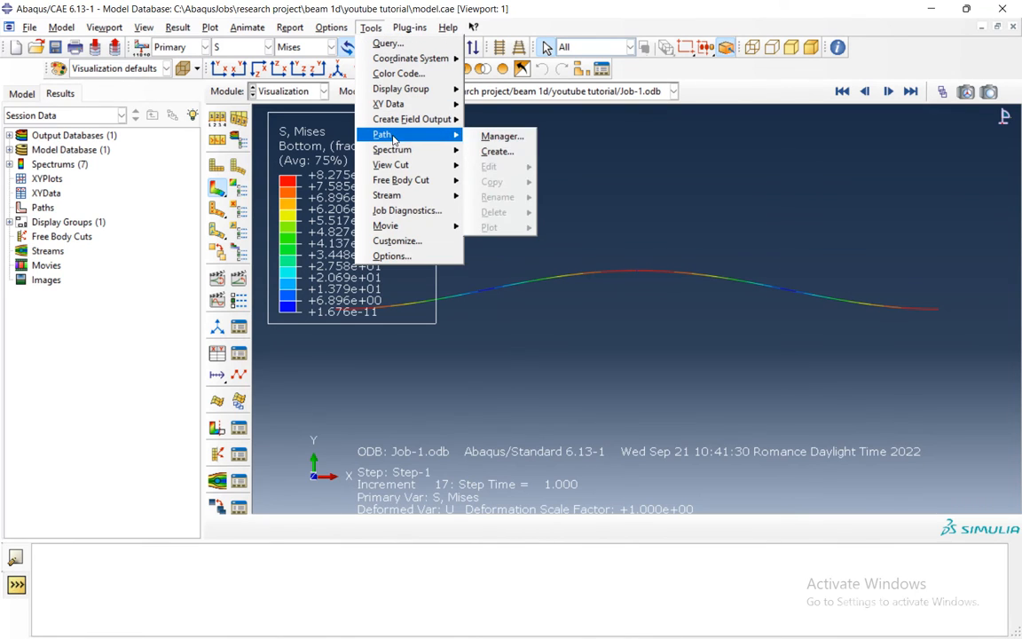
left_click(486, 147)
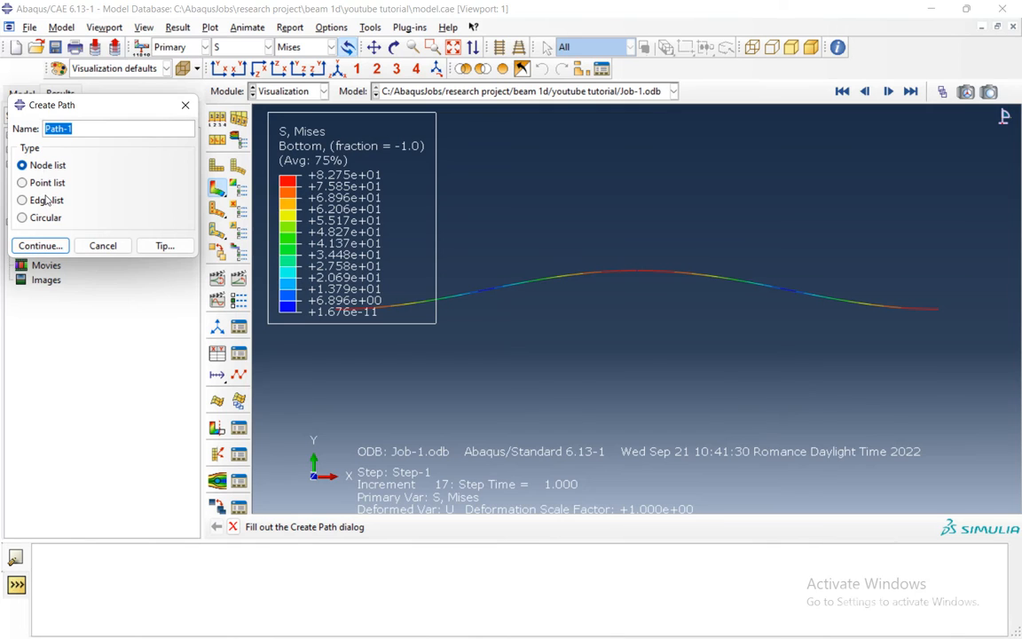
left_click(48, 246)
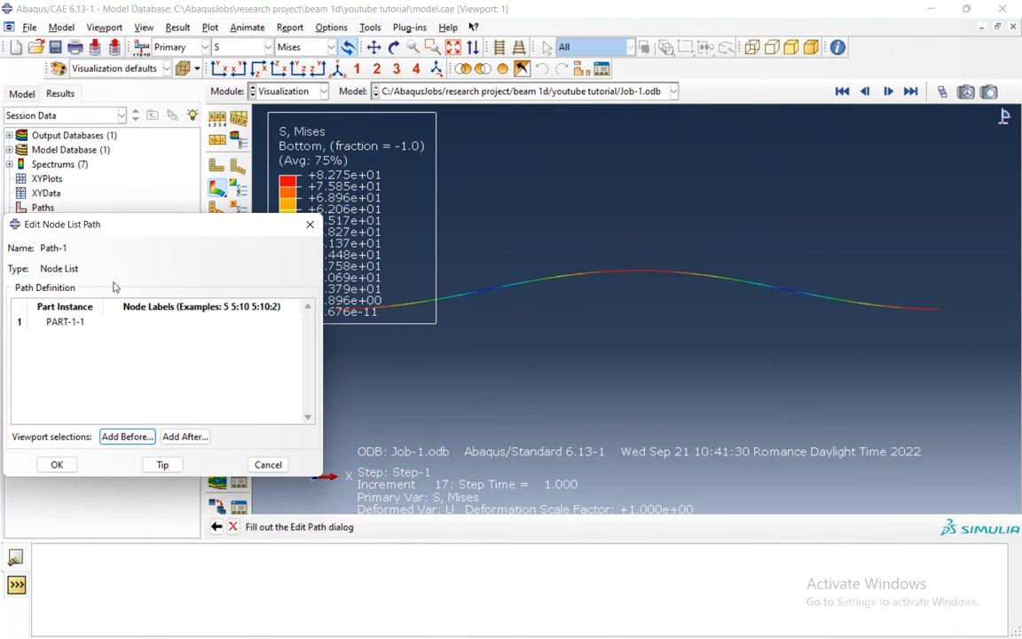
left_click(136, 322)
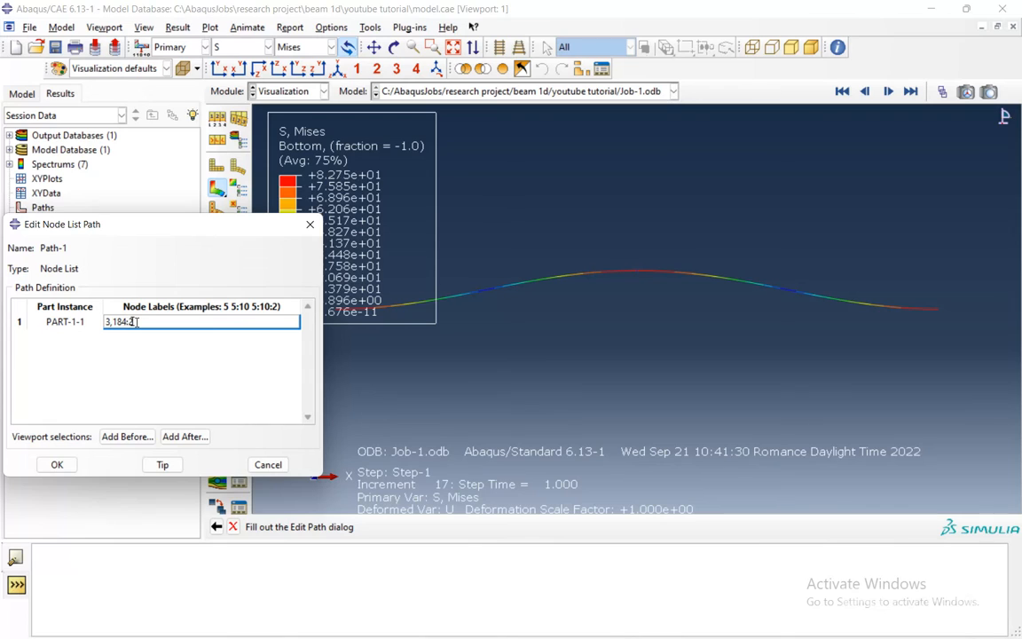
type("25:-1")
type(",4")
type(",65:123:1,5")
left_click(133, 380)
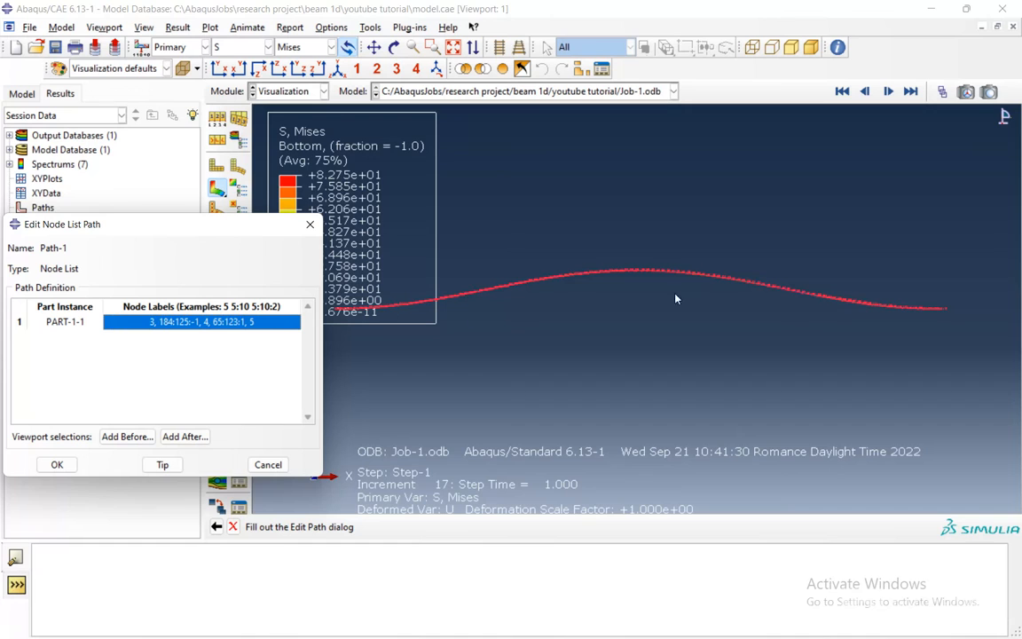
left_click(57, 464)
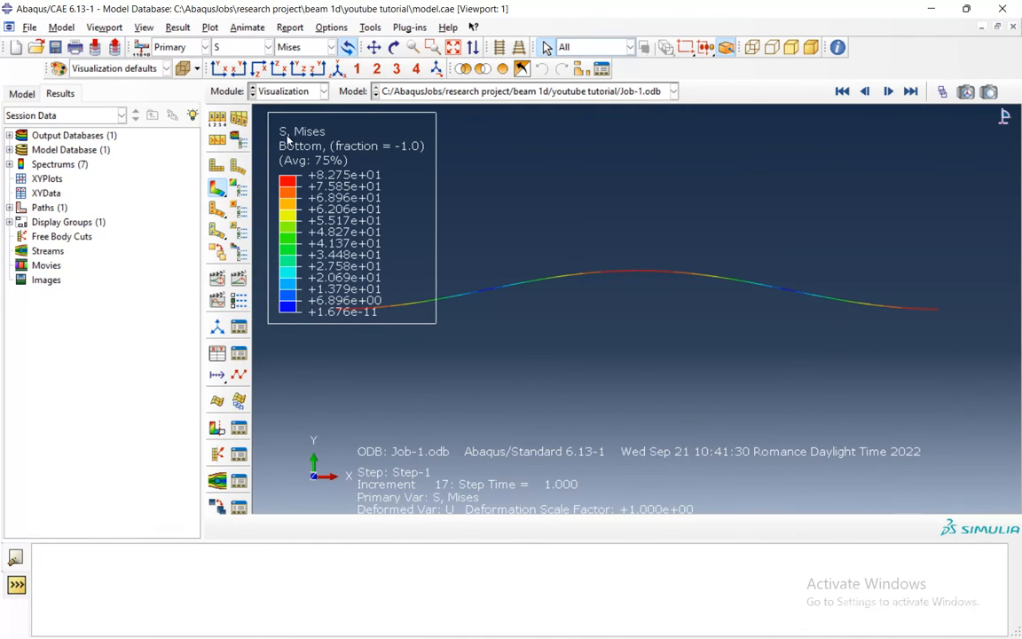
- Start creating XY data from the path and set its field output variable to spatial displacement U, component U2
left_click(218, 354)
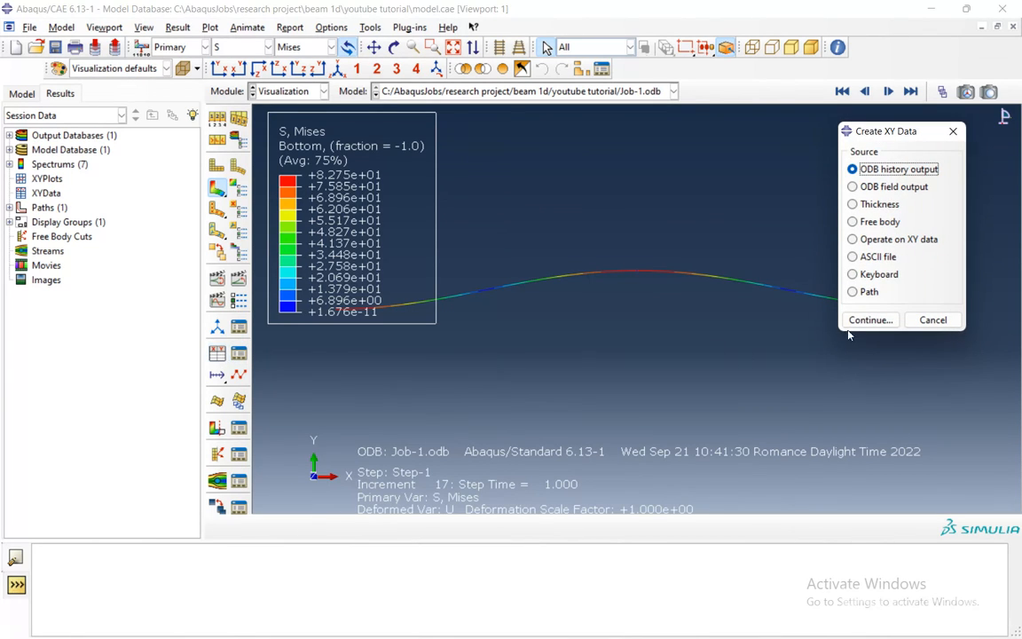
left_click(852, 292)
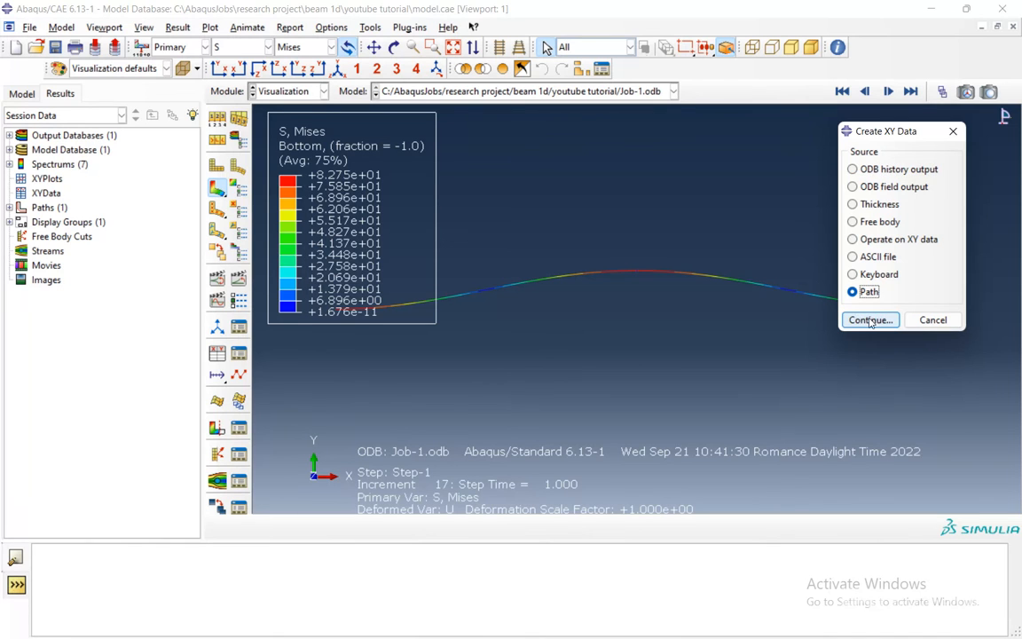
left_click(870, 320)
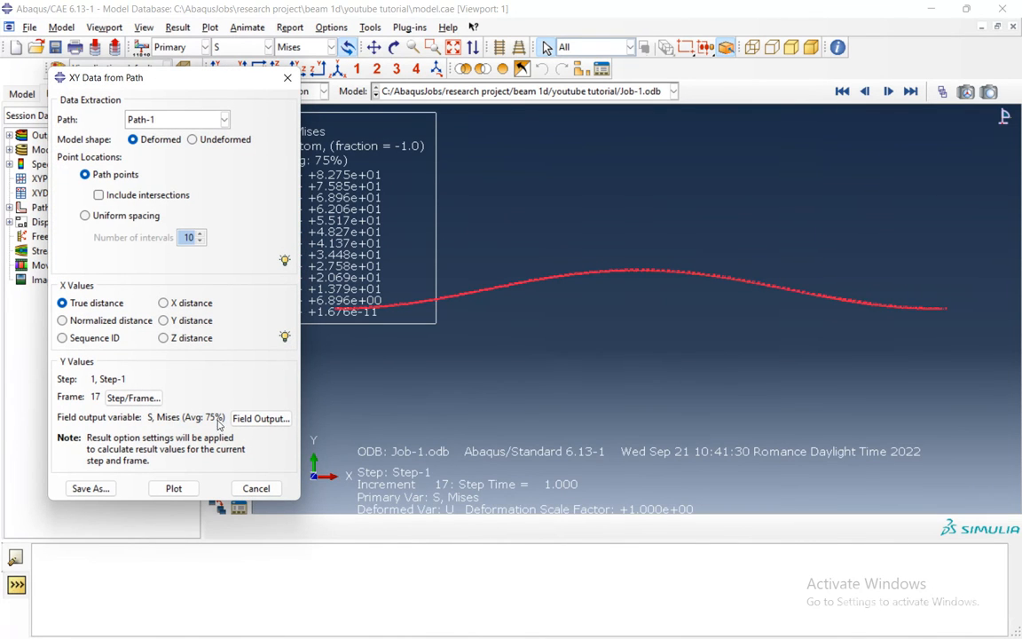
left_click(257, 418)
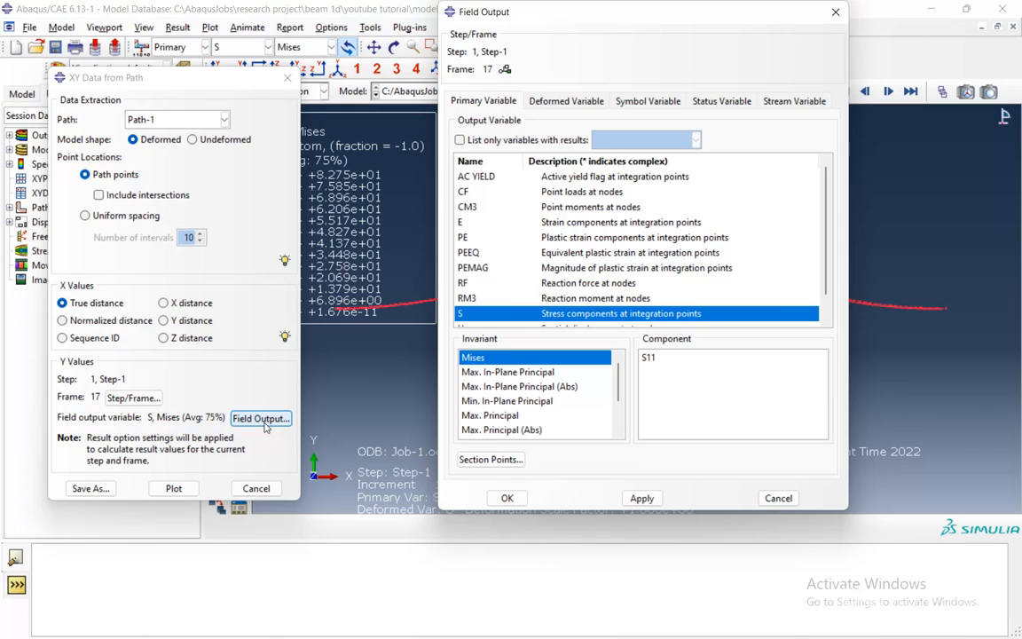
scroll(577, 276, "down", 2)
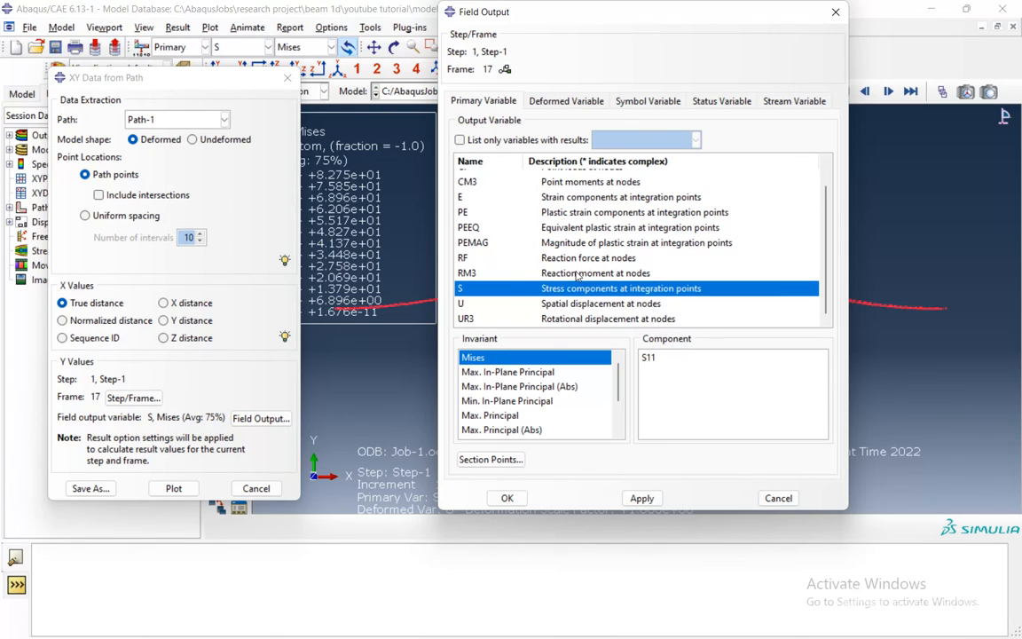
left_click(575, 304)
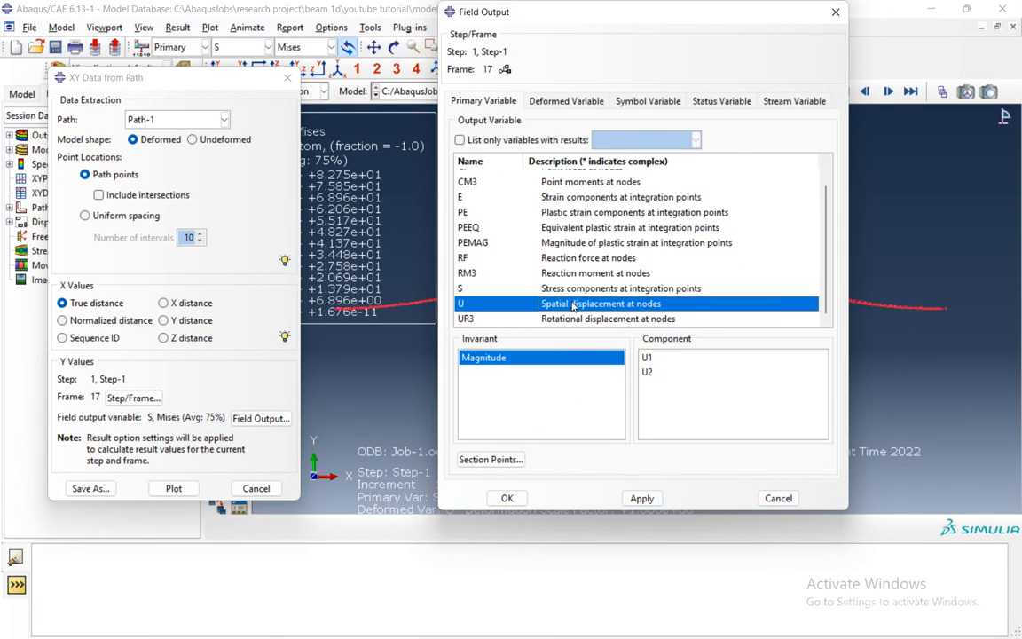
left_click(648, 372)
left_click(507, 498)
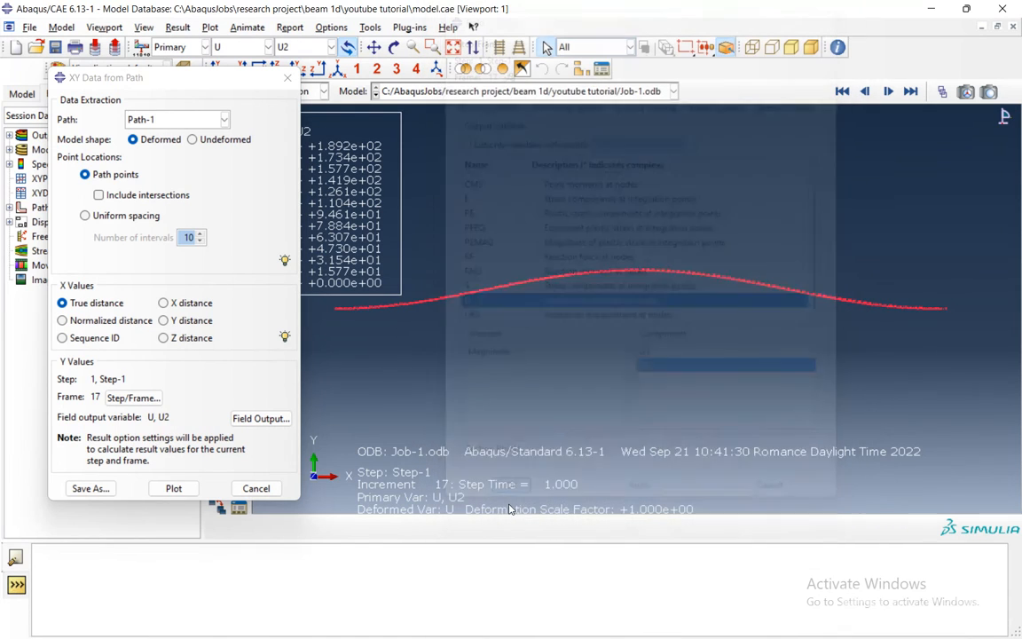
- Save the path's XY data as "U2 deformed" and close the data extraction dialog
left_click(91, 488)
key("BackSpace")
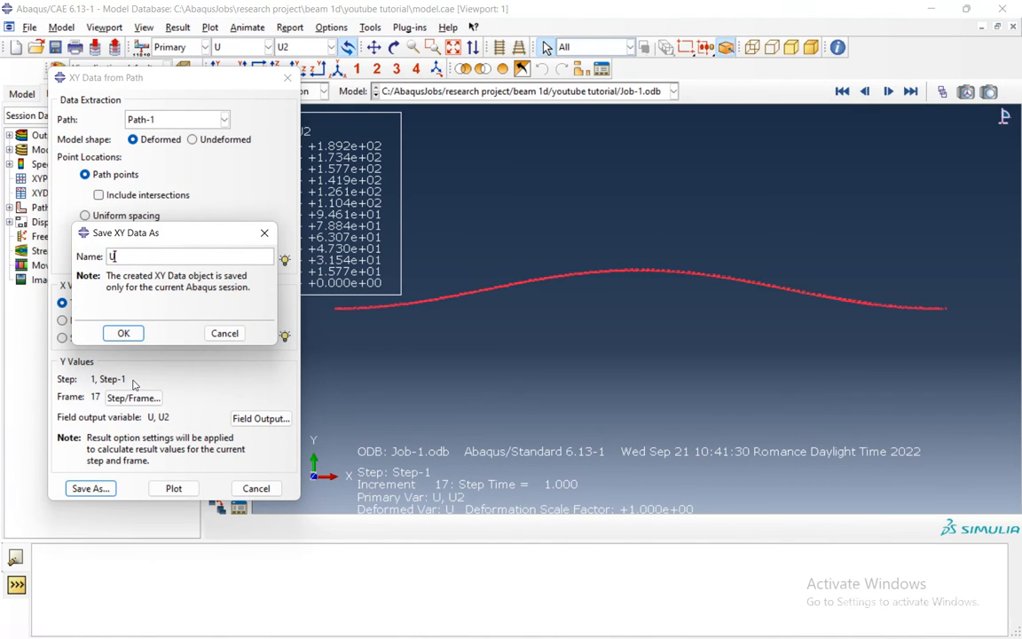
type("U2 deformed")
left_click(123, 332)
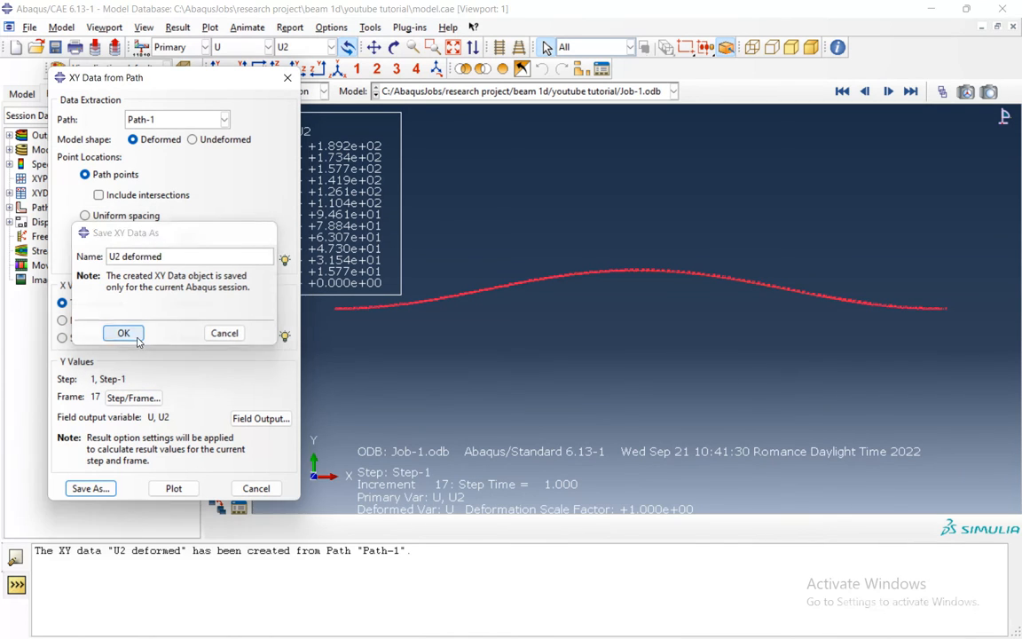
left_click(287, 77)
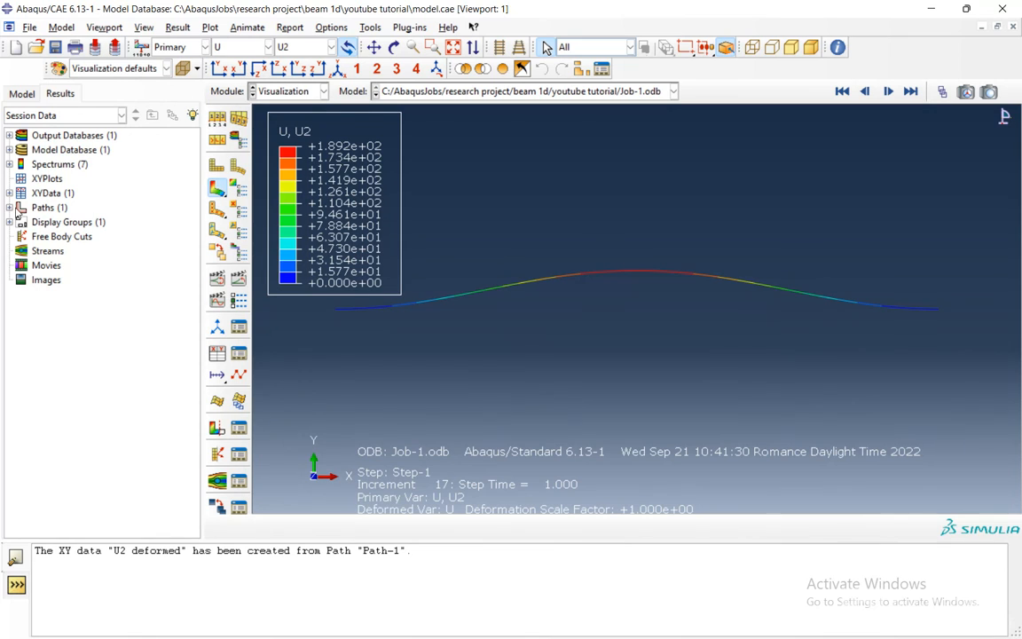
- Plot the U2 deformed data set and open its table of X and Y values
left_click(9, 193)
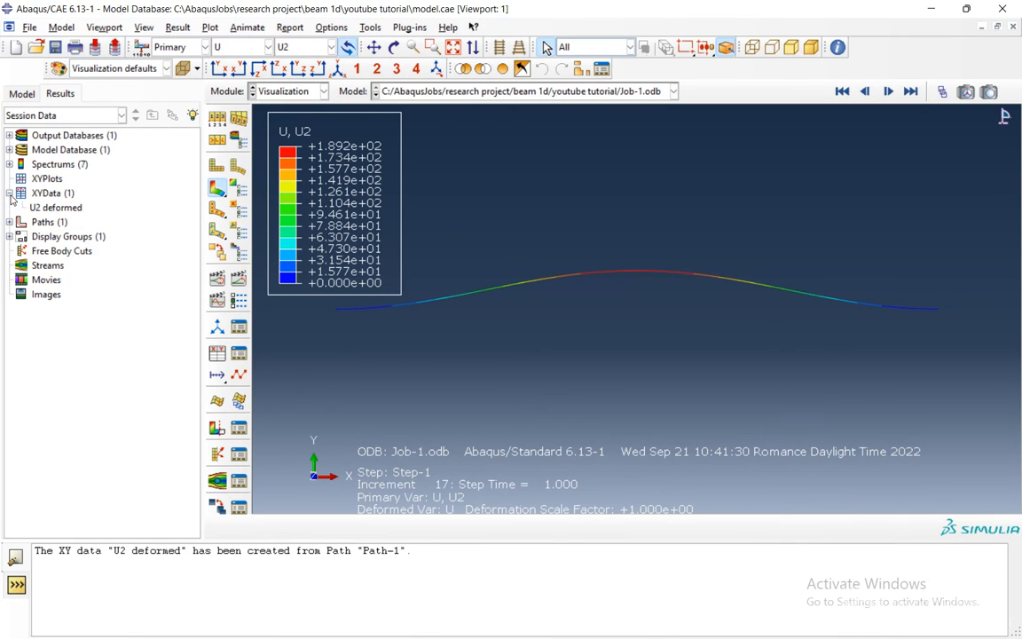
double_click(55, 206)
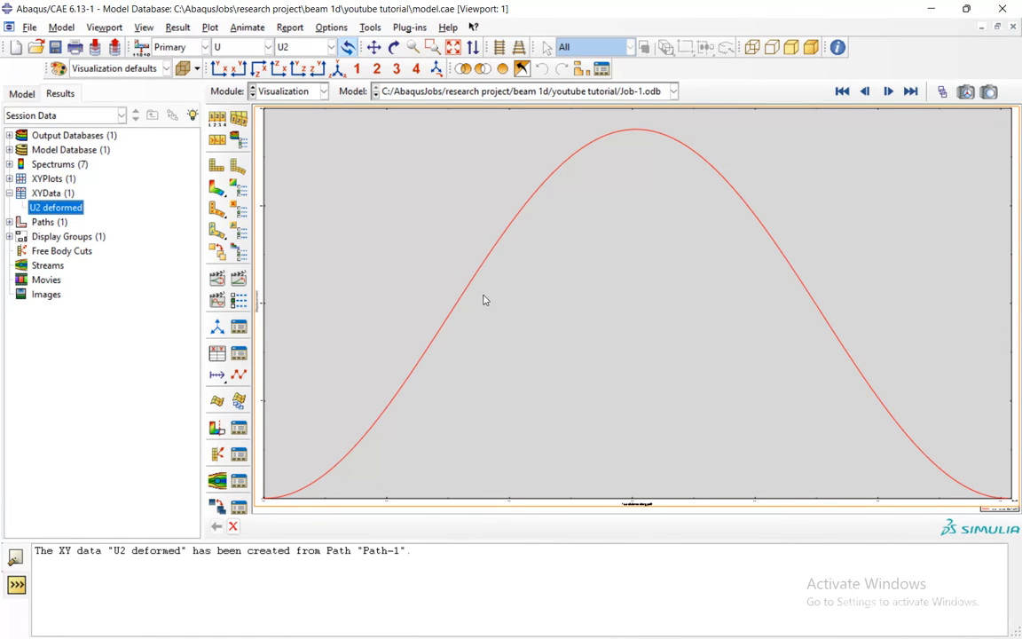
right_click(53, 210)
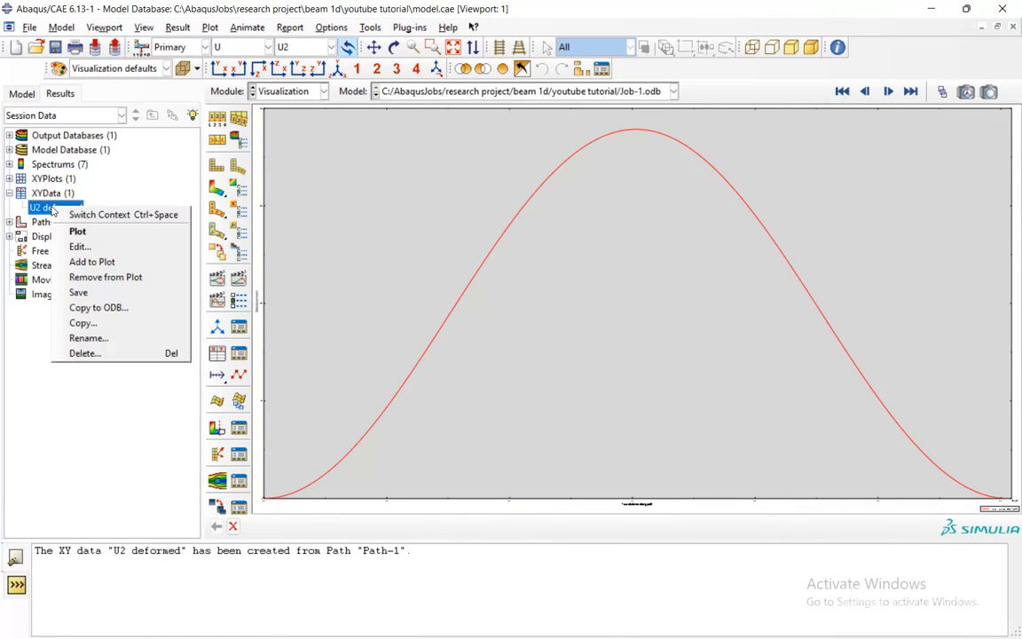
left_click(80, 246)
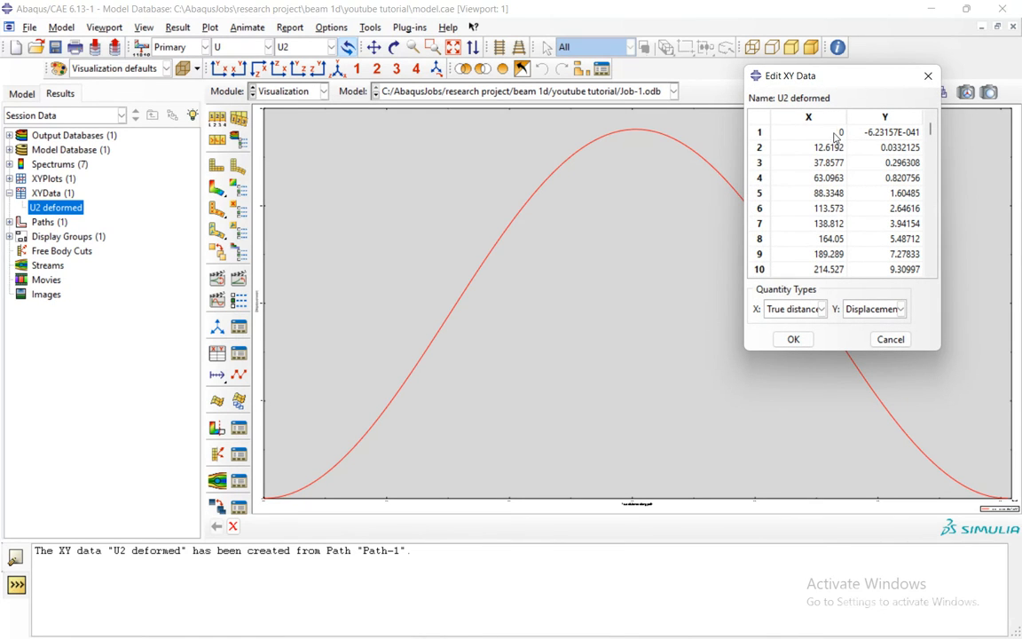